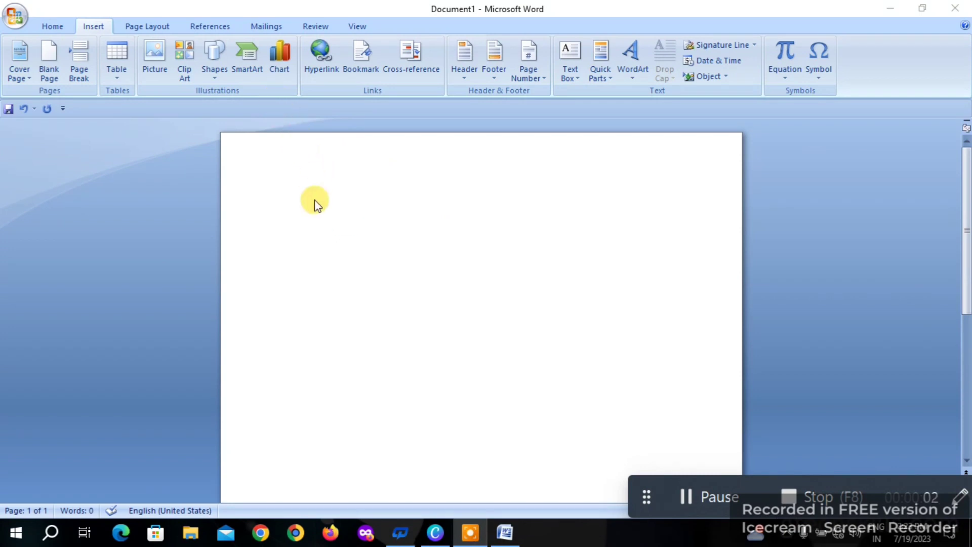
- Insert a clustered column chart with sample data into the document
left_click(287, 56)
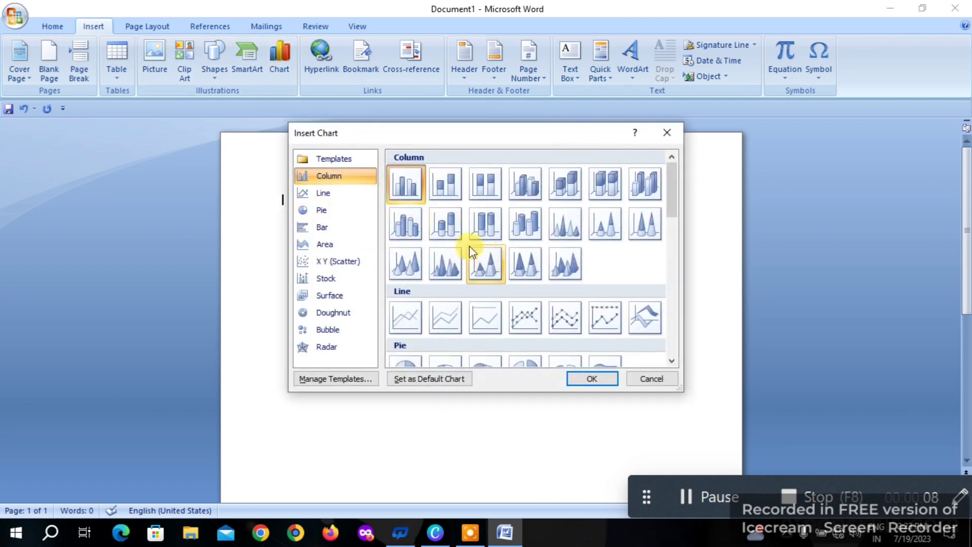
left_click(588, 380)
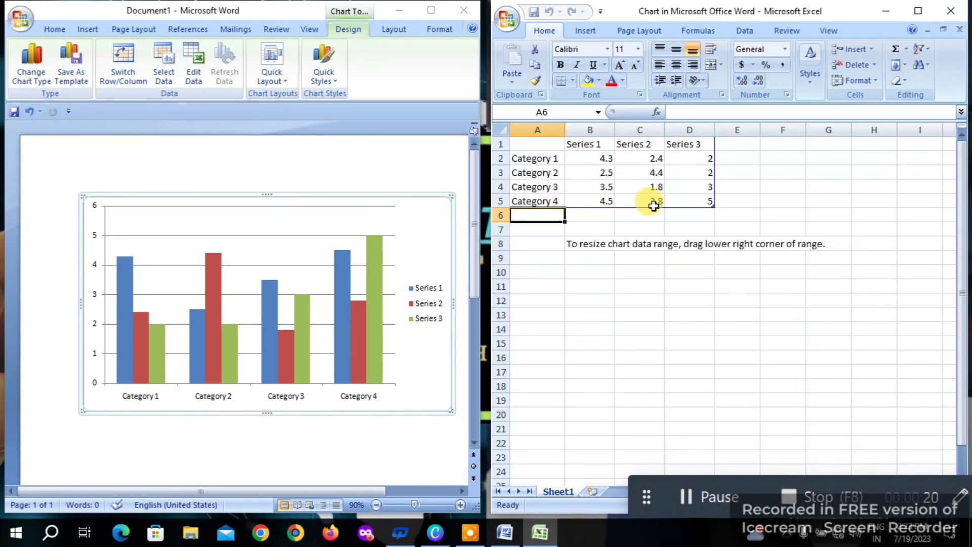
- Label header cells A1–D1 as name, hindi, math and computer
left_click(543, 146)
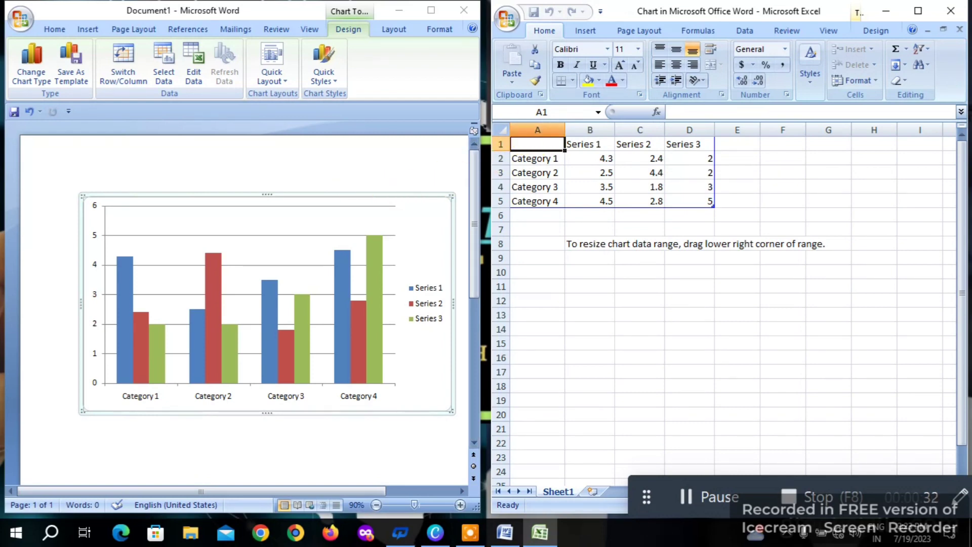
type("name")
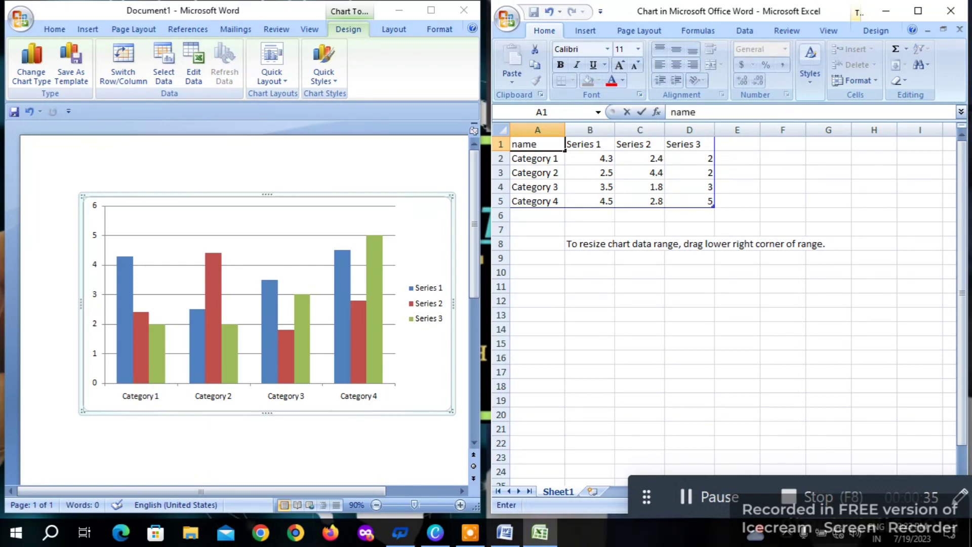
key("Tab")
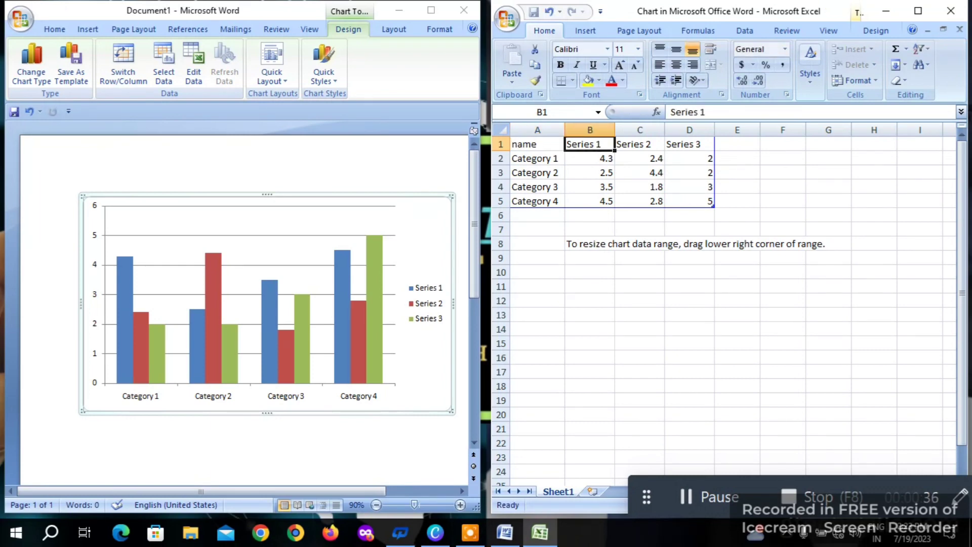
type("h")
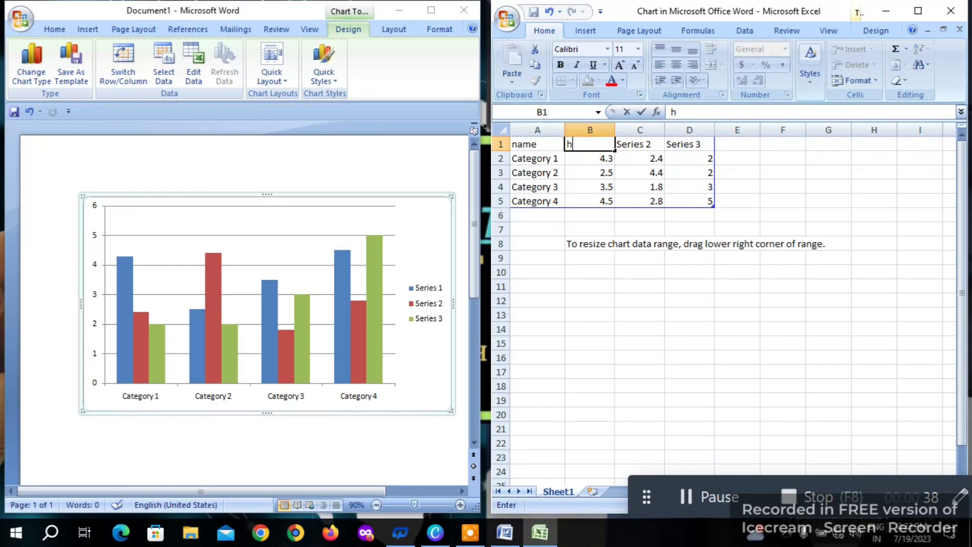
type("indi")
key("Tab")
type("m")
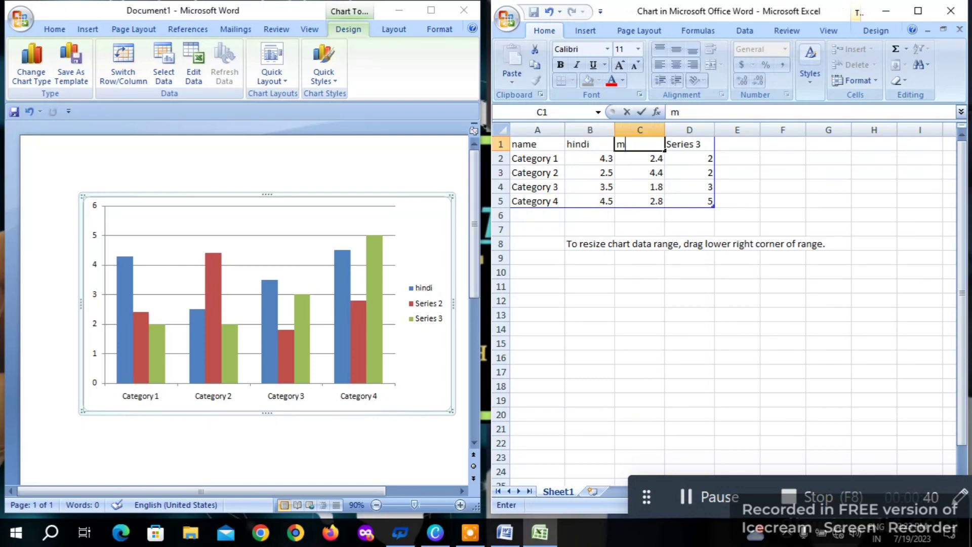
type("ath")
key("Tab")
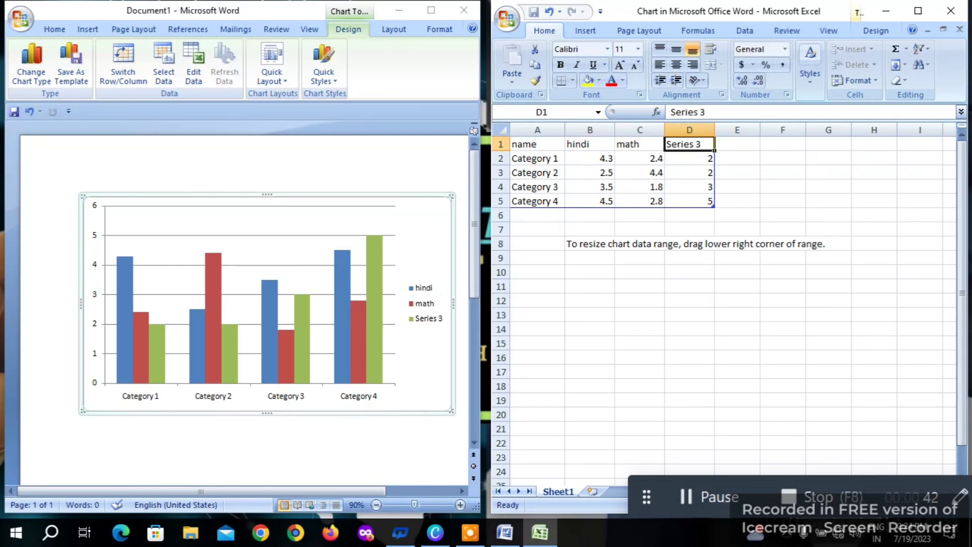
type("computer")
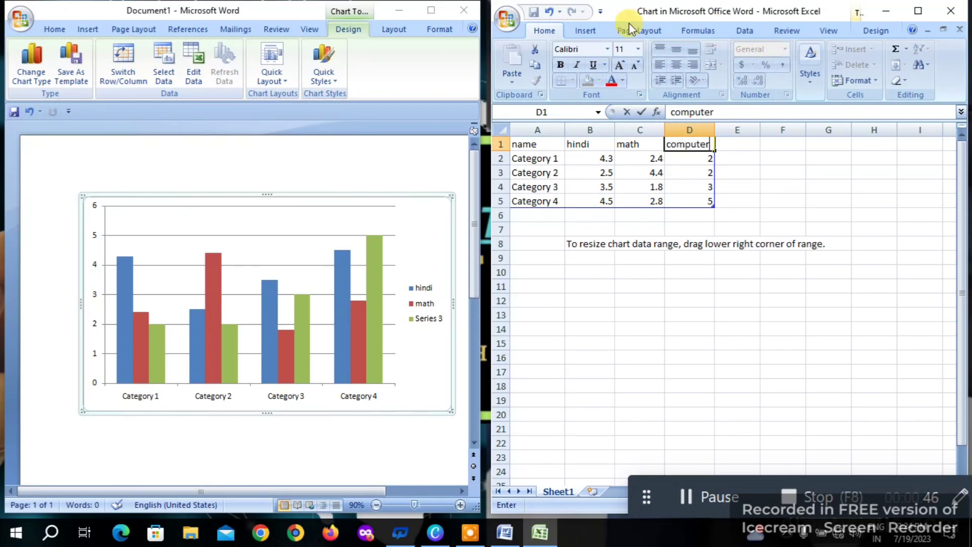
left_click(536, 157)
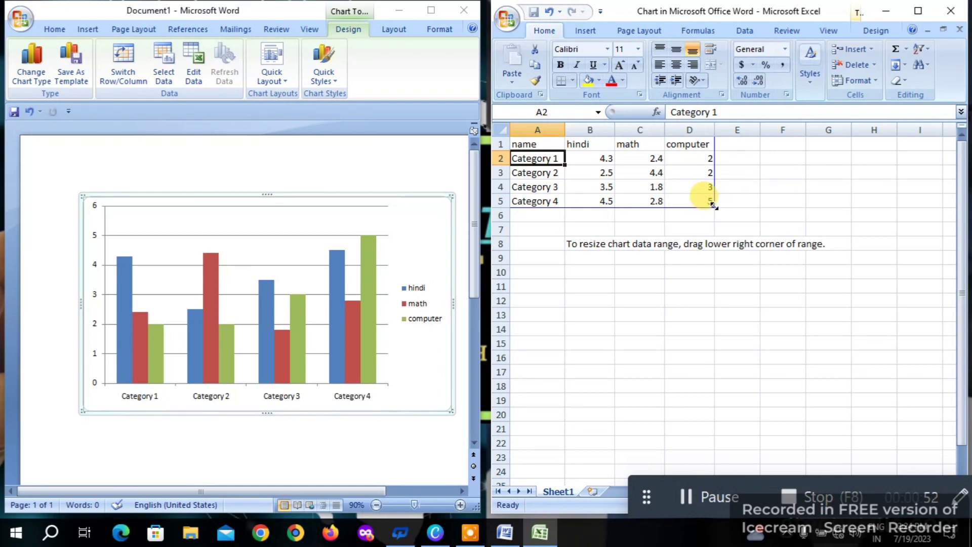
- Enter four student names in cells A2–A5, replacing Category 1–4
type("ra")
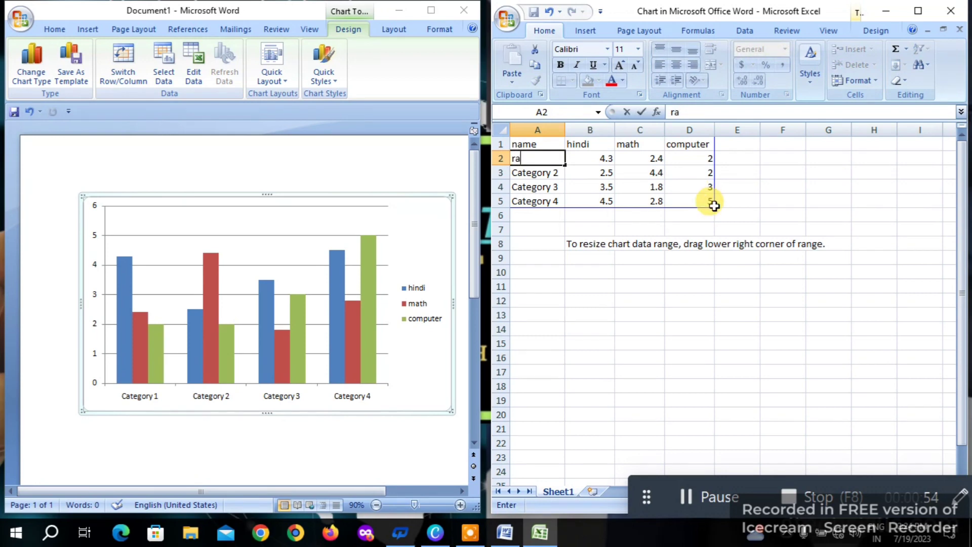
type("hul")
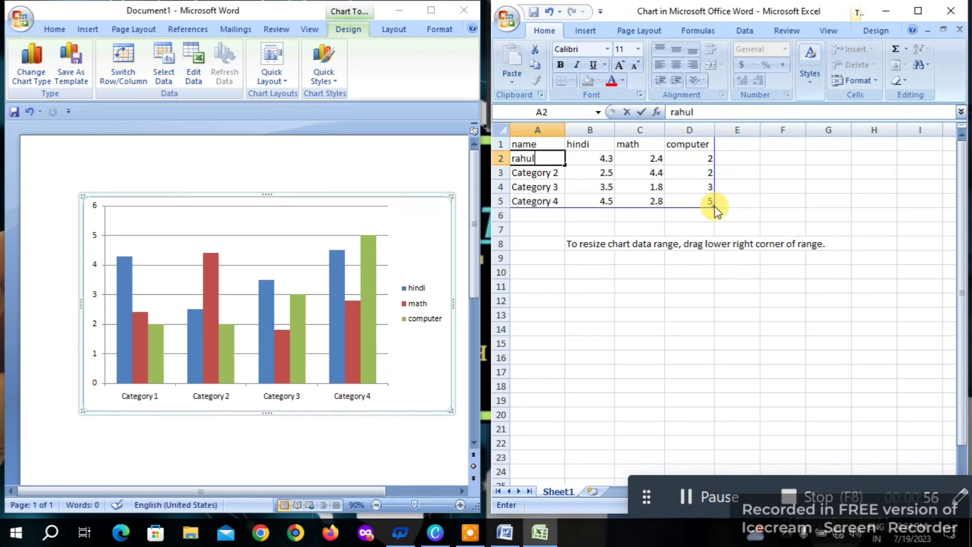
key("Return")
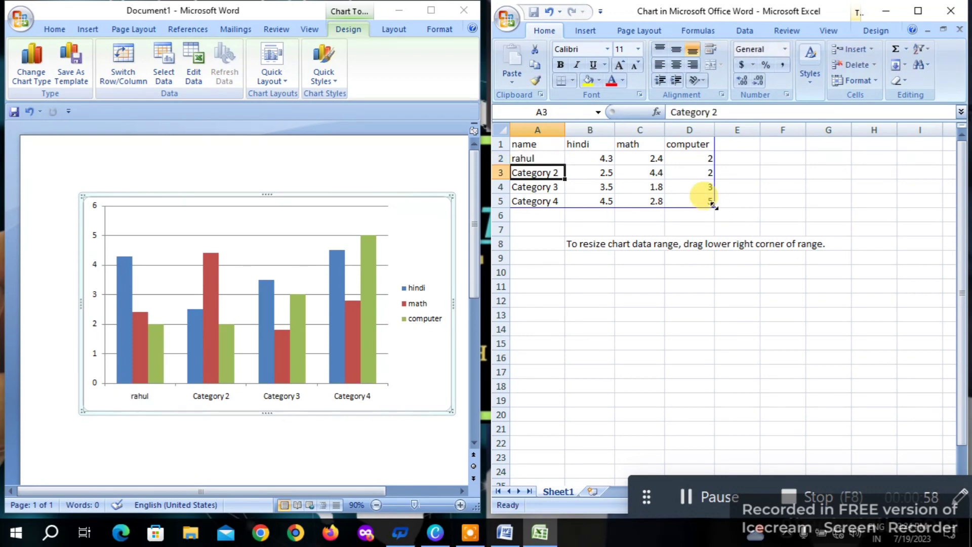
type("rohit")
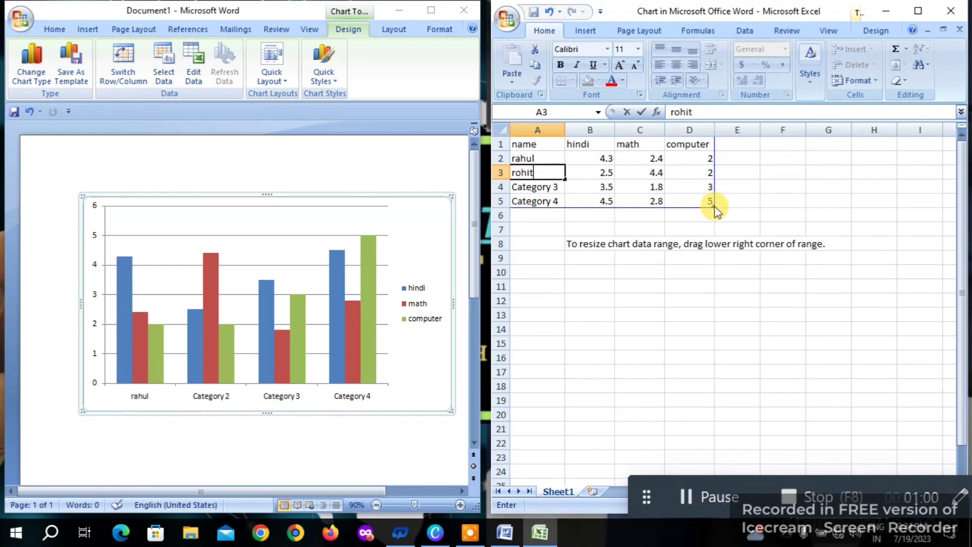
key("Return")
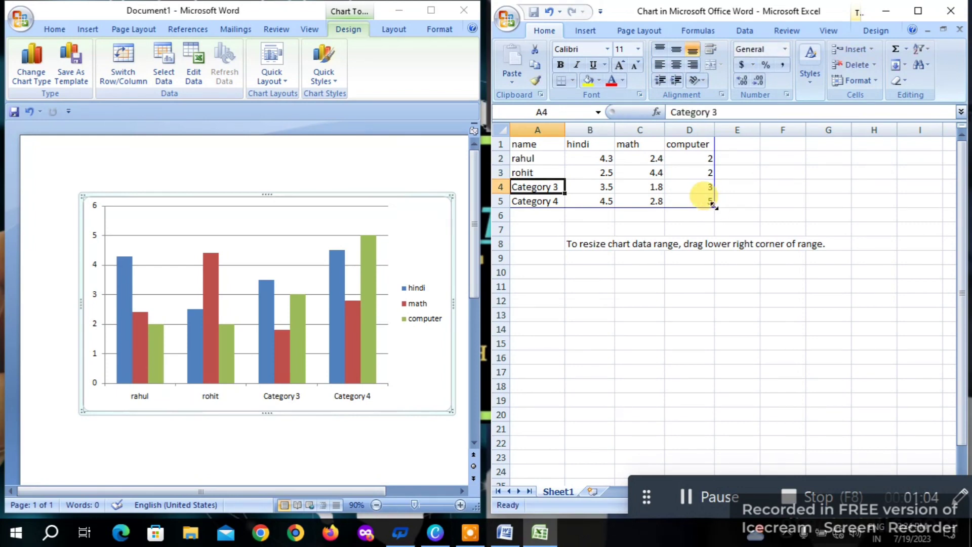
type("mohit")
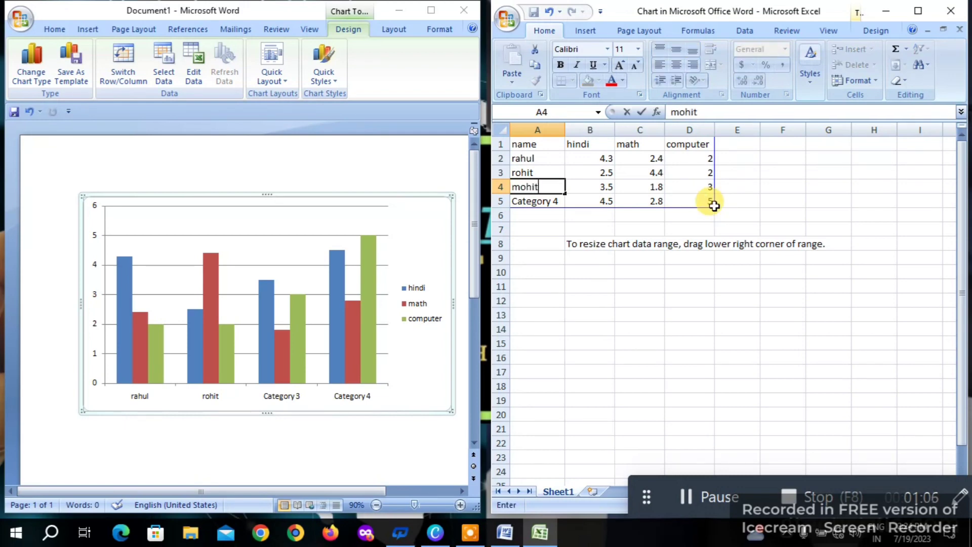
key("Return")
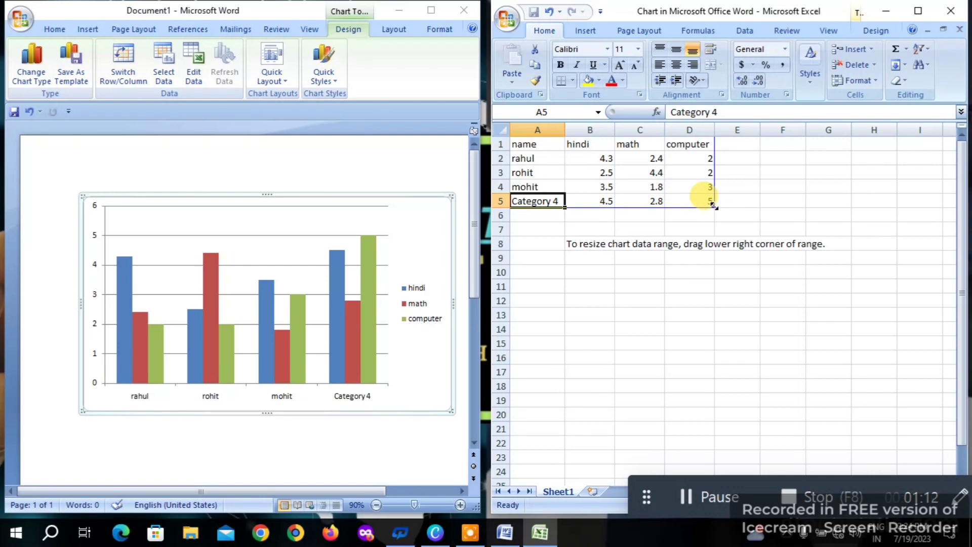
type("sum")
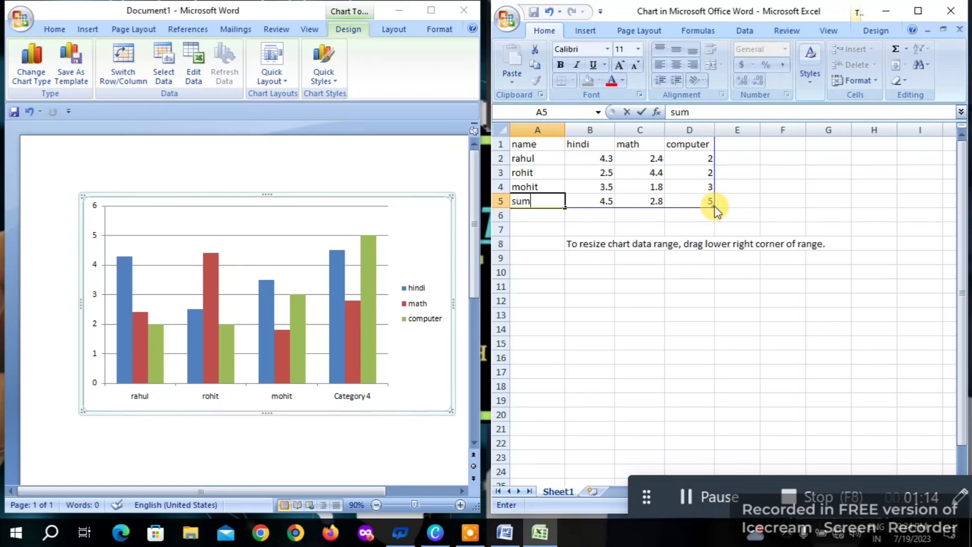
type("it")
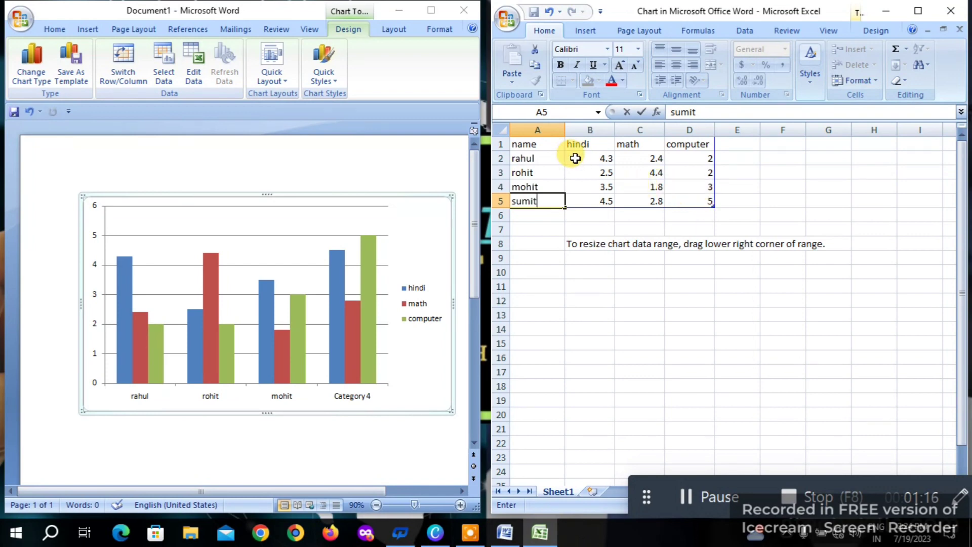
left_click(572, 154)
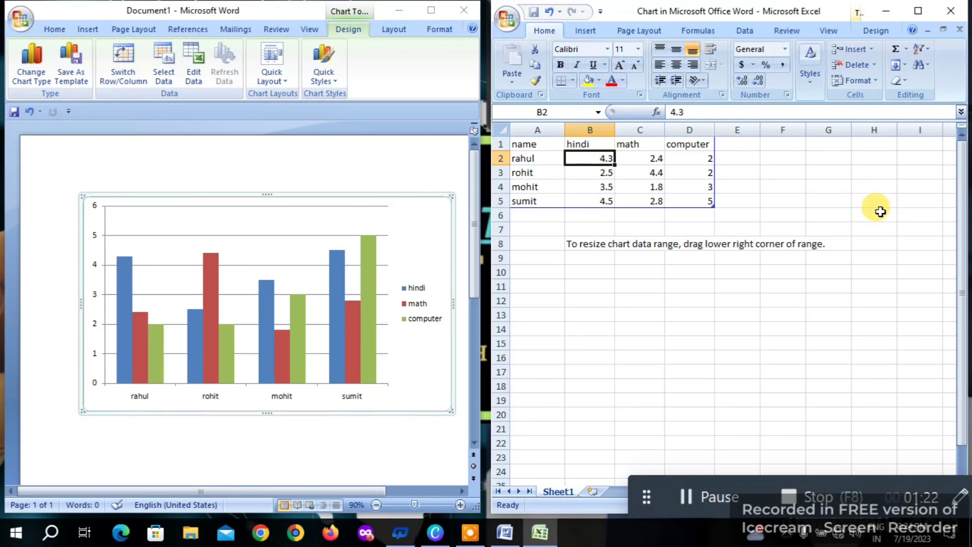
- Enter the hindi marks 56, 45, 64 and 38 in B2–B5
type("56")
key("Return")
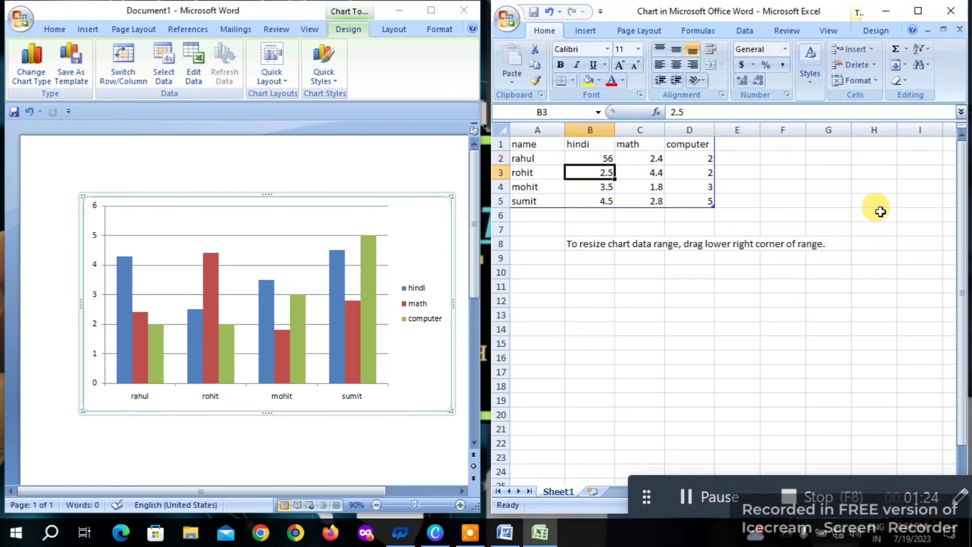
type("45")
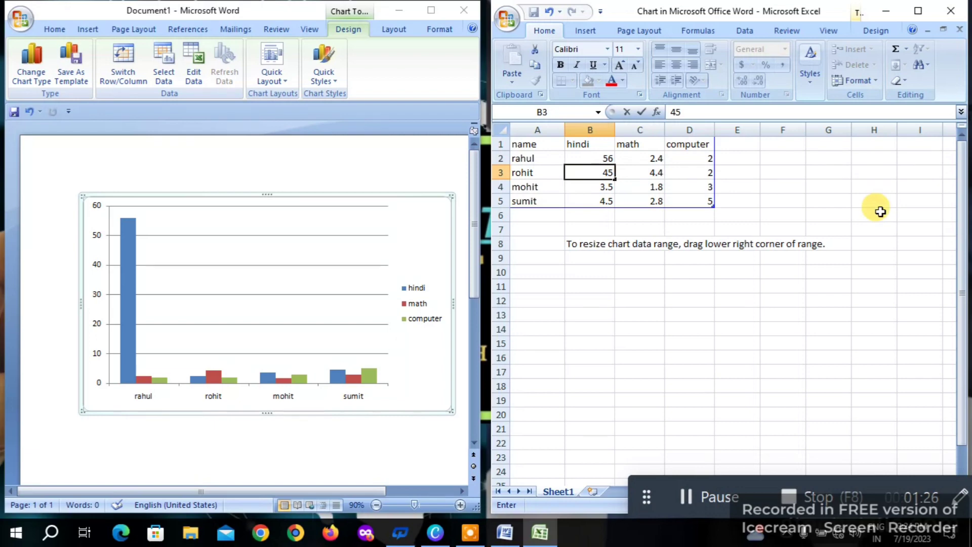
key("Return")
type("64")
key("Return")
type("38")
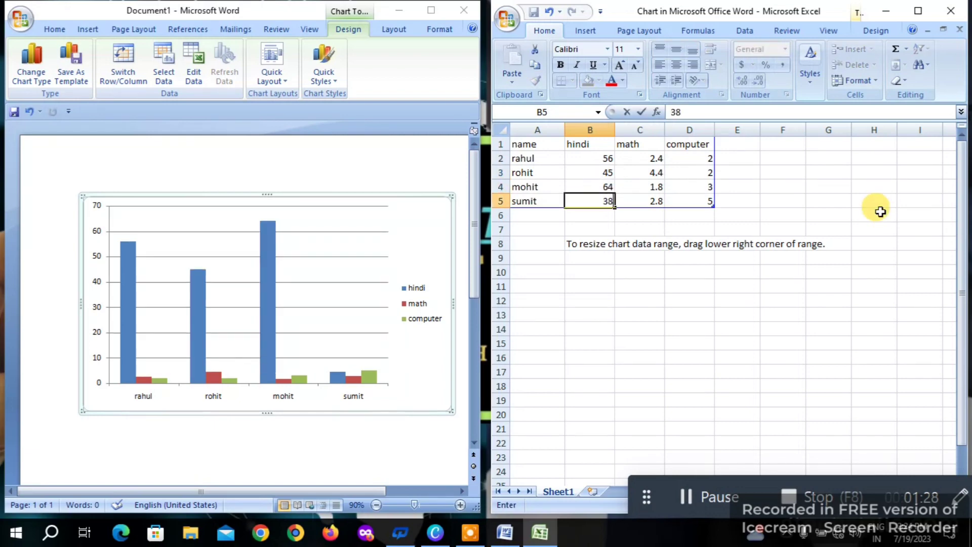
key("Tab")
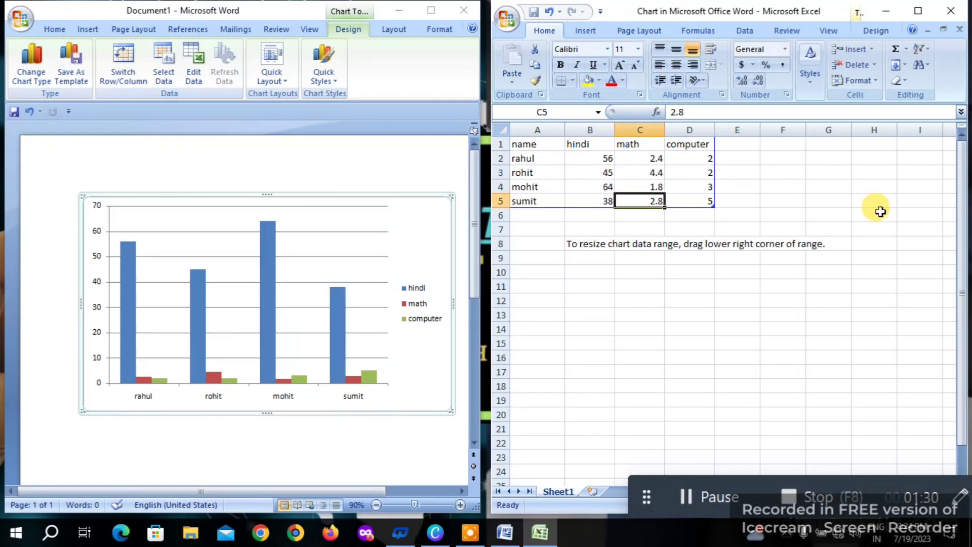
- Enter the math marks 44, 68, 75 and 45 in C2–C5
type("45")
key("Up")
type("75")
key("Up")
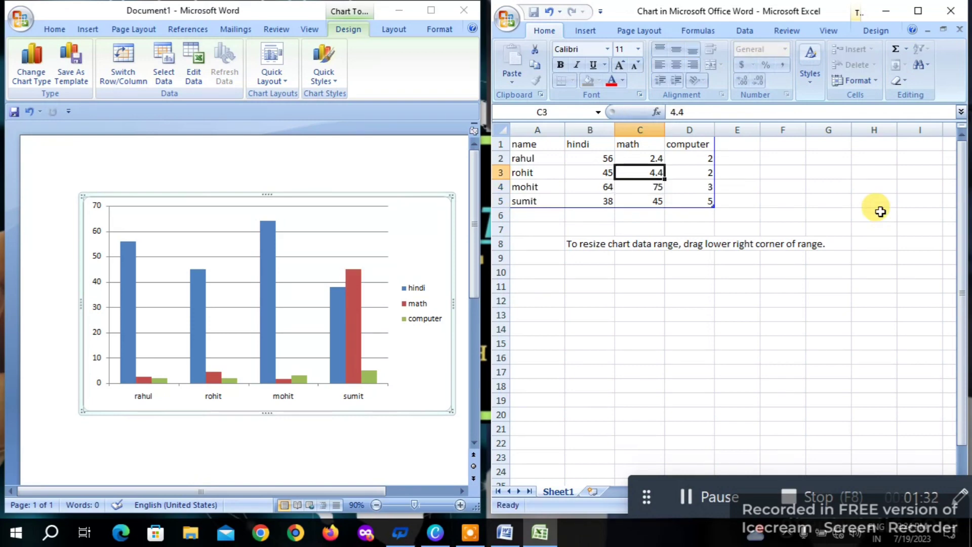
type("68")
key("Up")
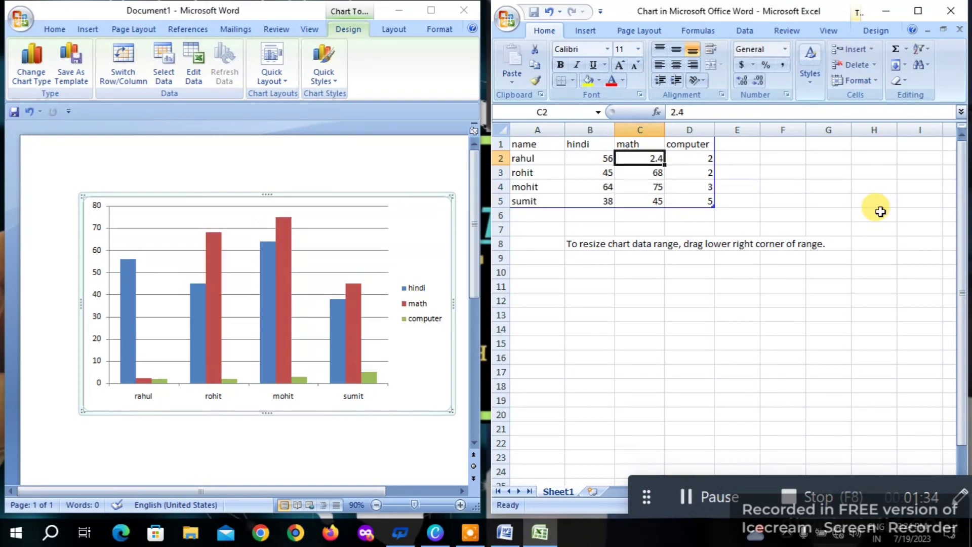
type("44")
key("Tab")
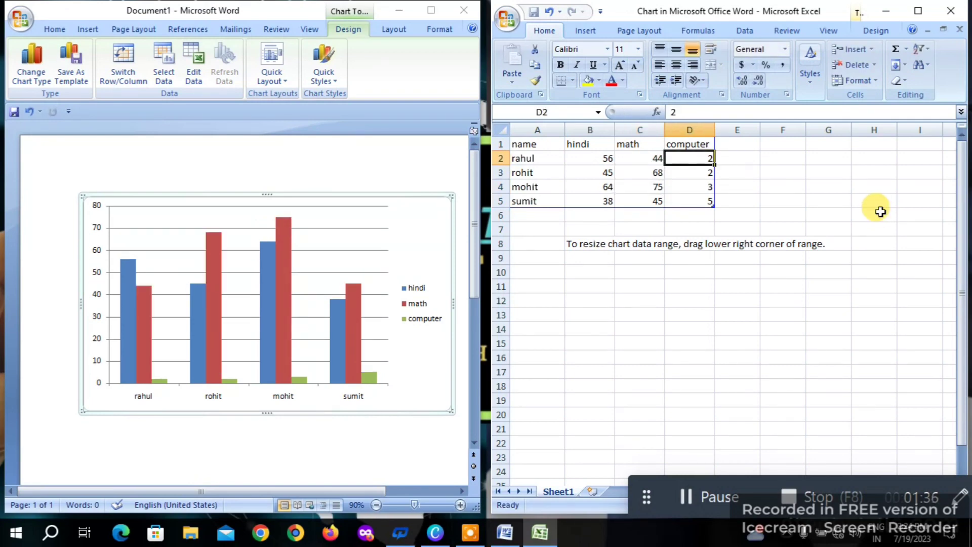
- Enter the computer marks 42, 35, 62 and 42 in D2–D5
type("42")
key("Return")
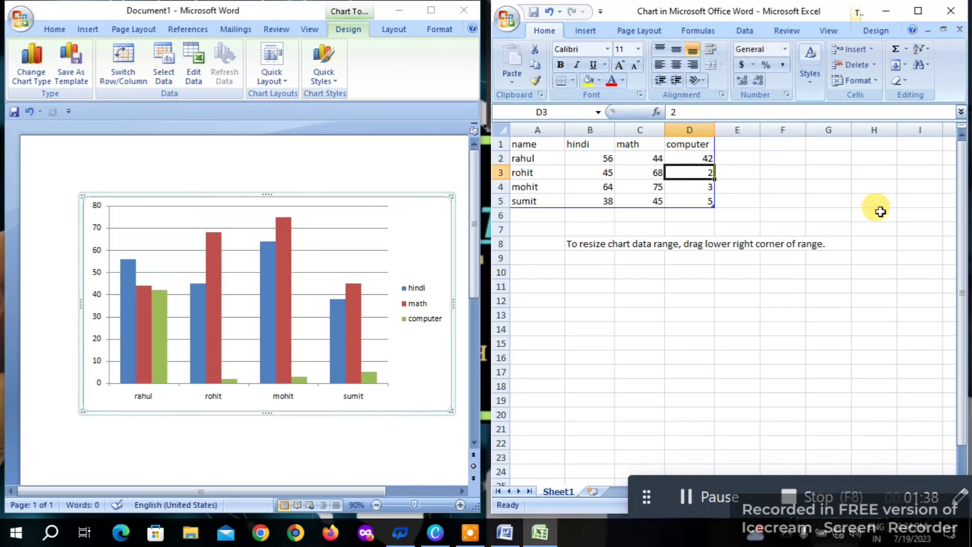
type("35")
key("Return")
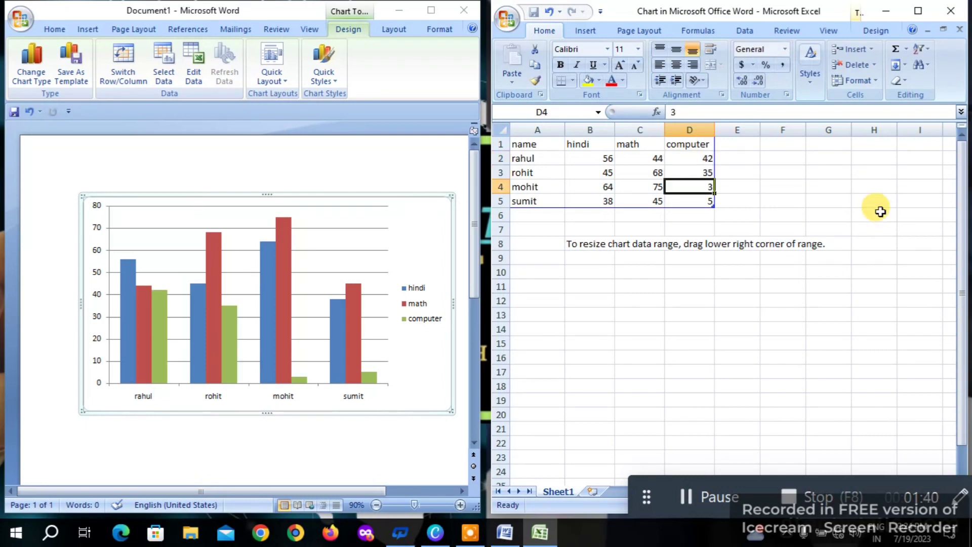
type("62")
key("Return")
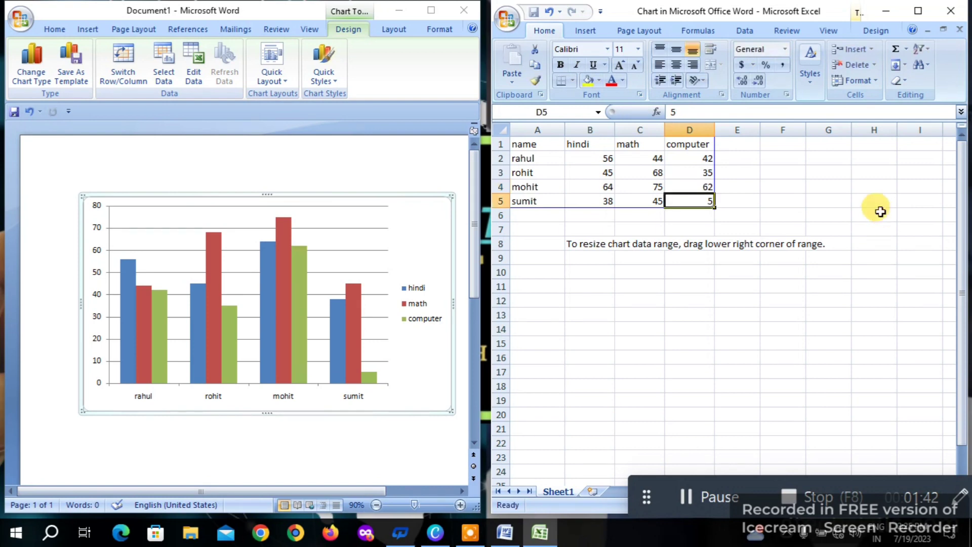
type("42")
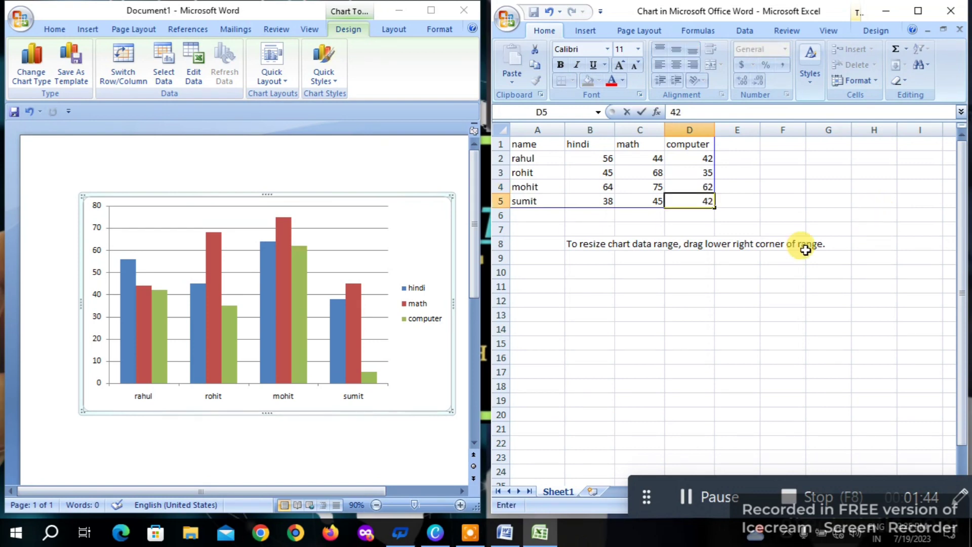
left_click(653, 260)
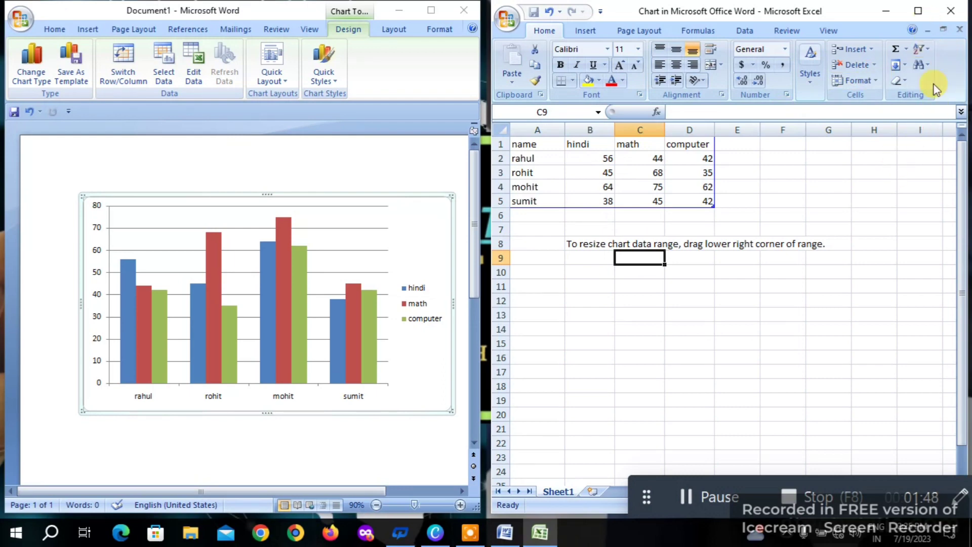
- Close the data sheet and change the chart type to clustered pyramid
left_click(955, 13)
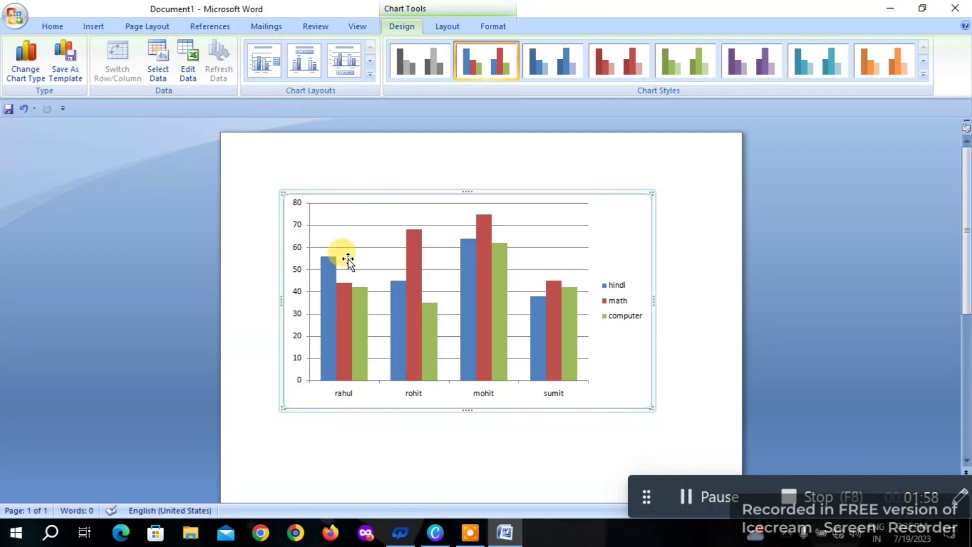
left_click(24, 65)
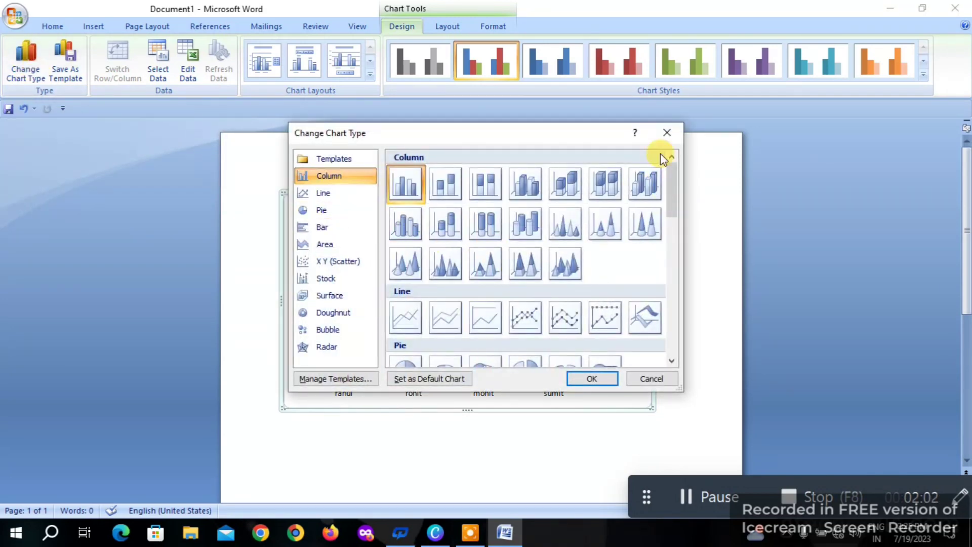
left_click(666, 133)
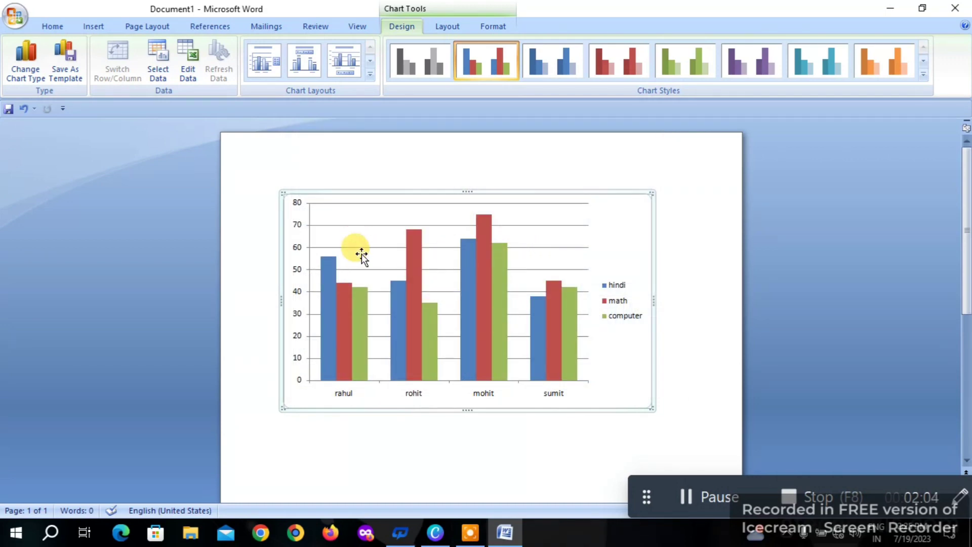
left_click(31, 54)
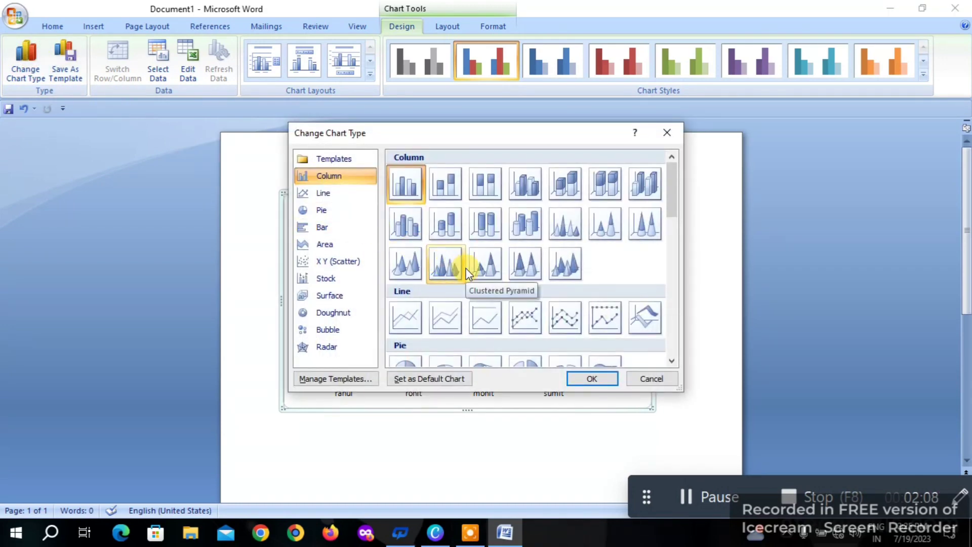
scroll(506, 291, "down", 3)
scroll(506, 291, "down", 3)
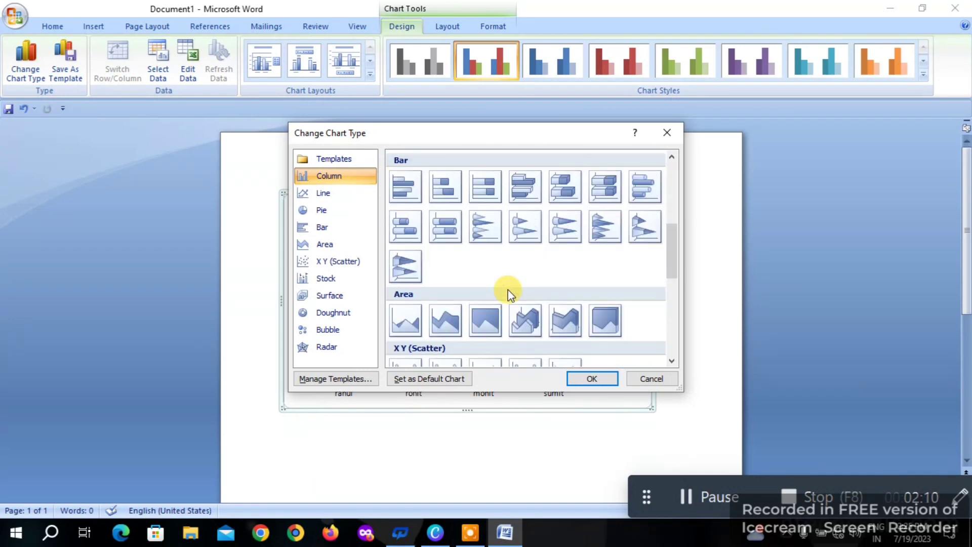
scroll(508, 292, "up", 6)
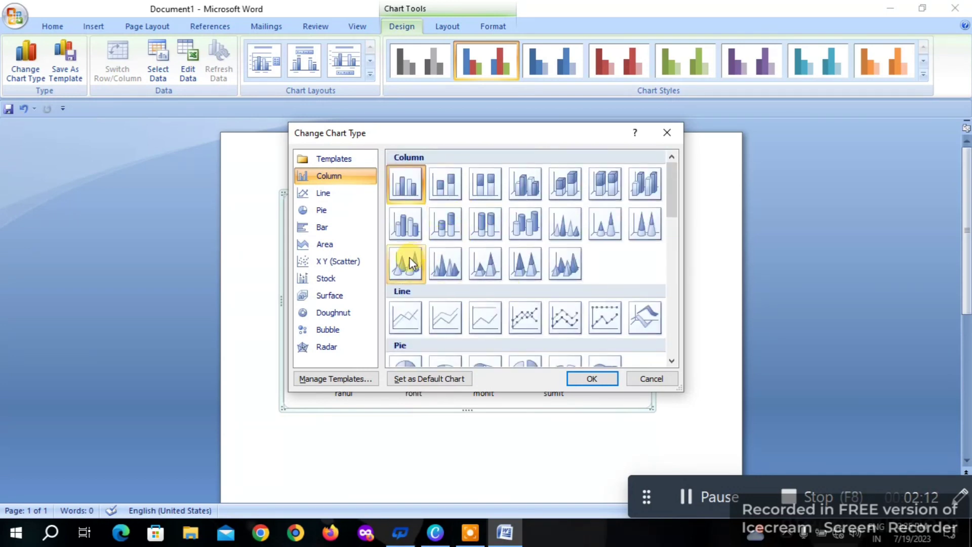
left_click(454, 265)
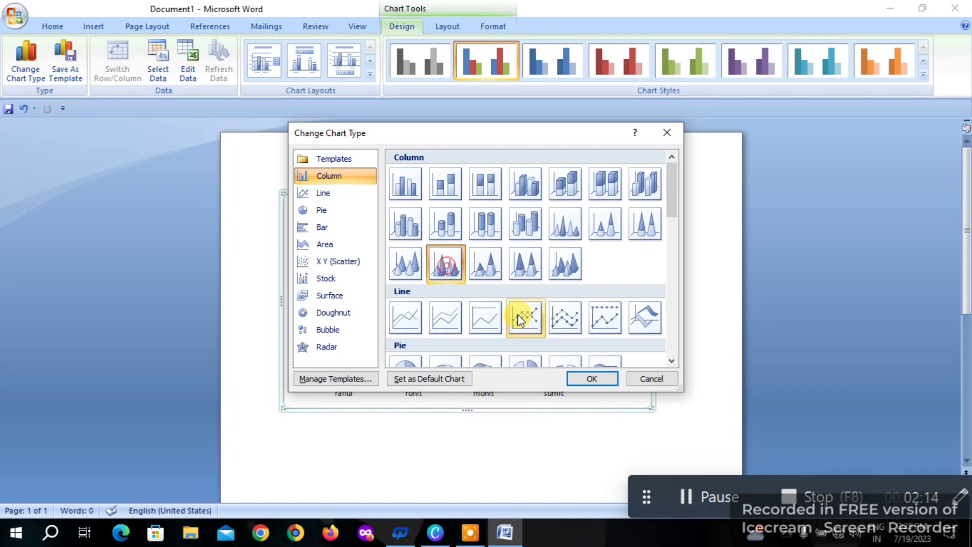
left_click(590, 375)
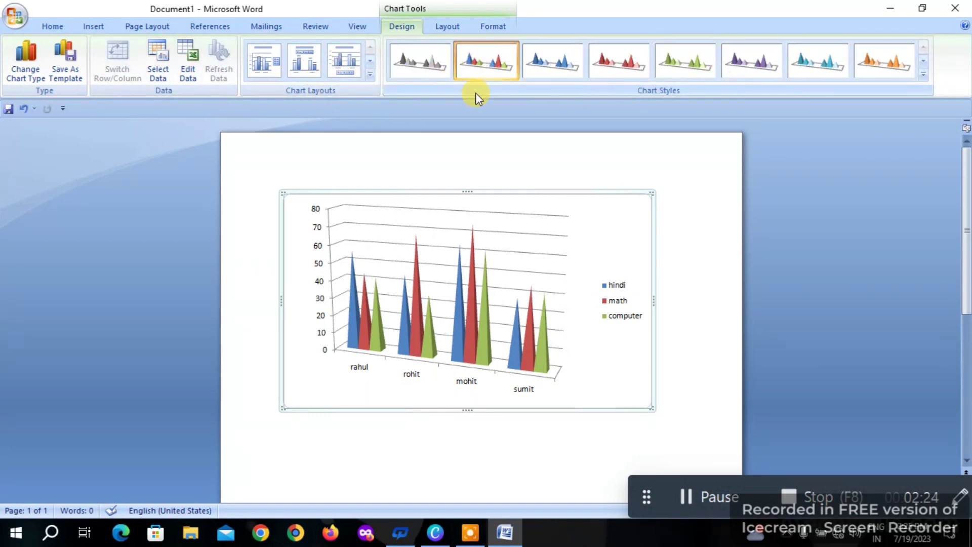
- Apply a chart layout with axis titles and gridlines, then the light red chart style
left_click(370, 74)
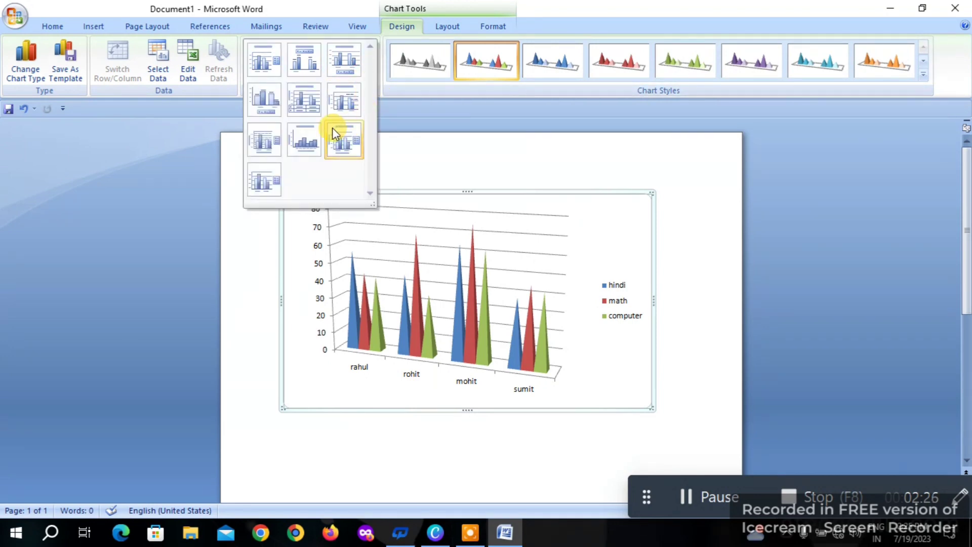
left_click(269, 145)
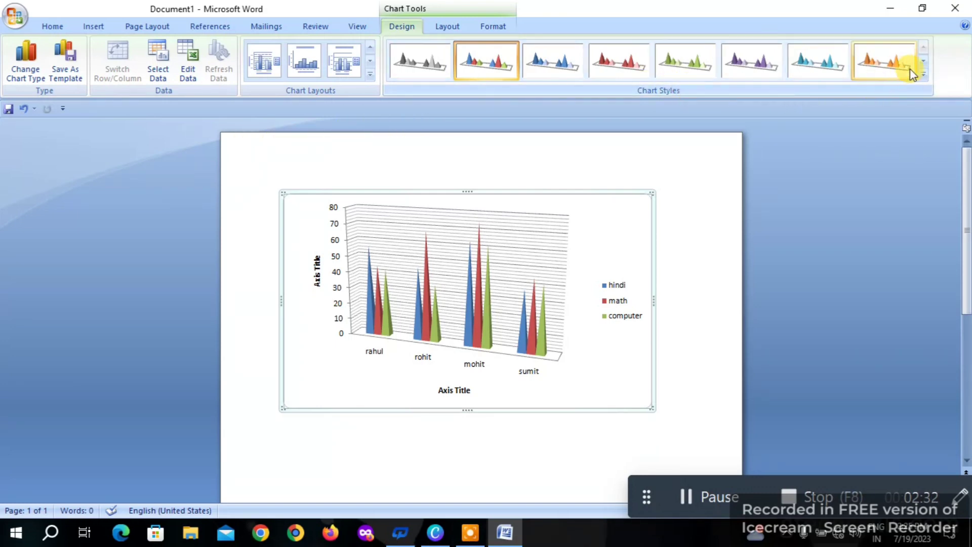
left_click(925, 74)
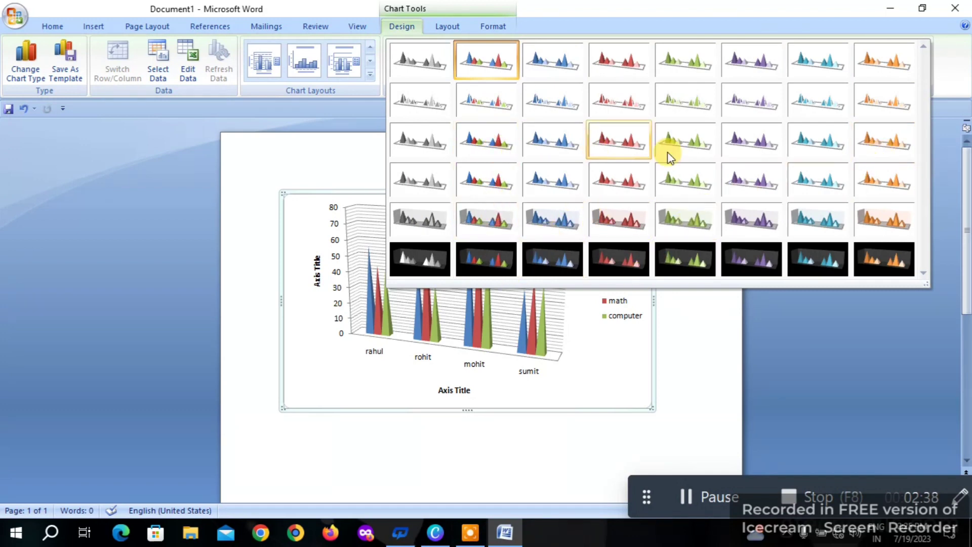
left_click(757, 186)
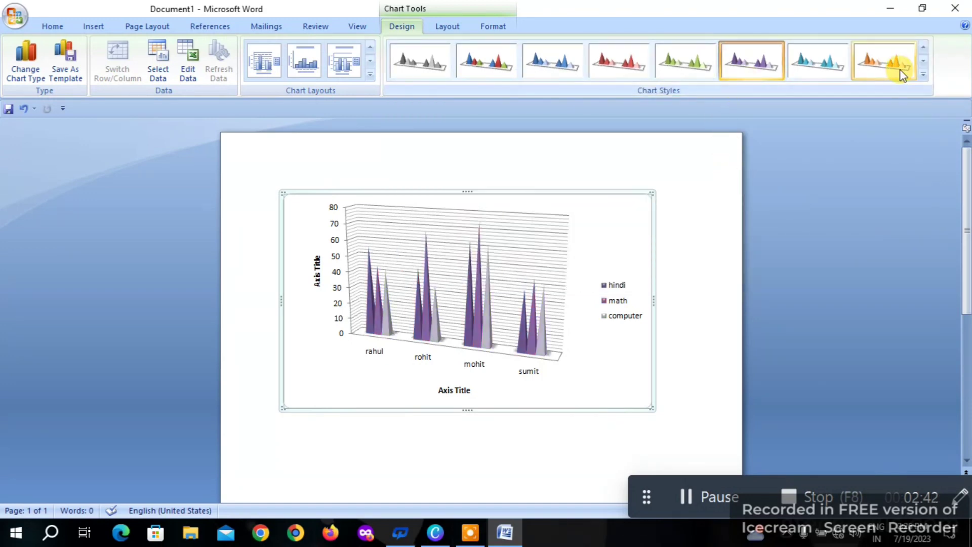
left_click(923, 74)
left_click(673, 264)
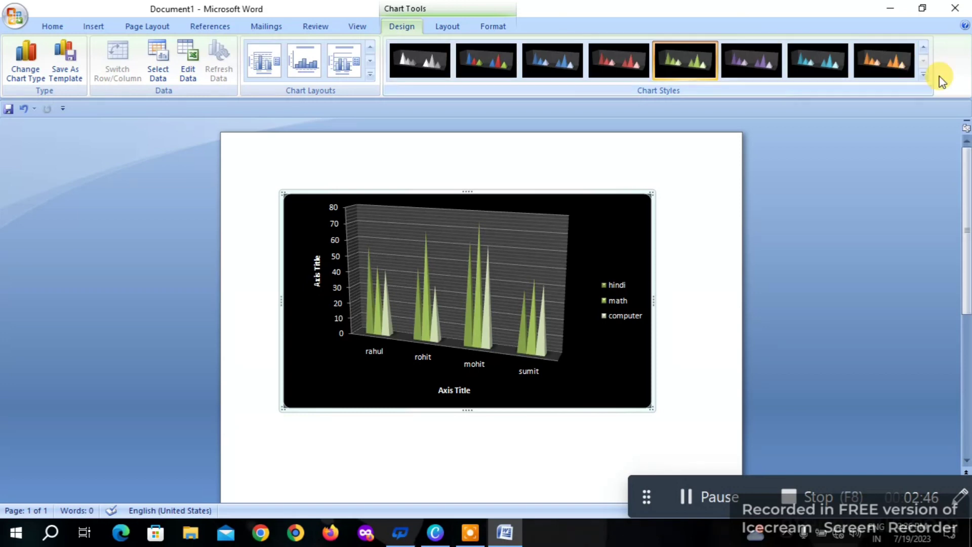
left_click(922, 74)
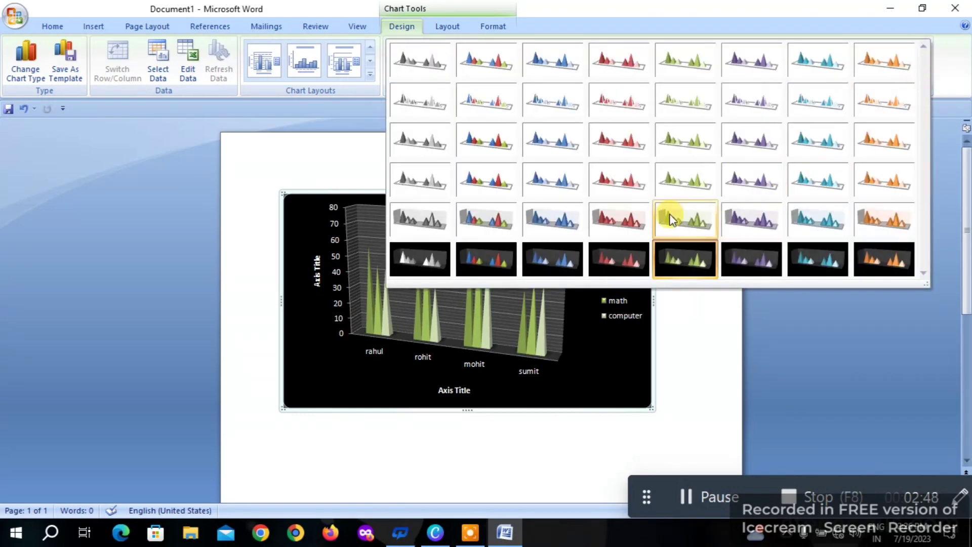
left_click(631, 221)
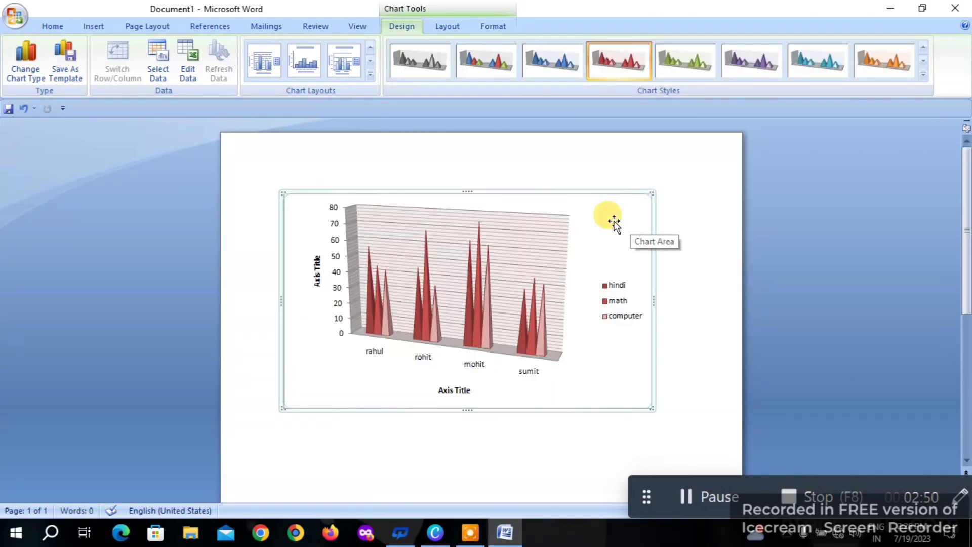
left_click(460, 28)
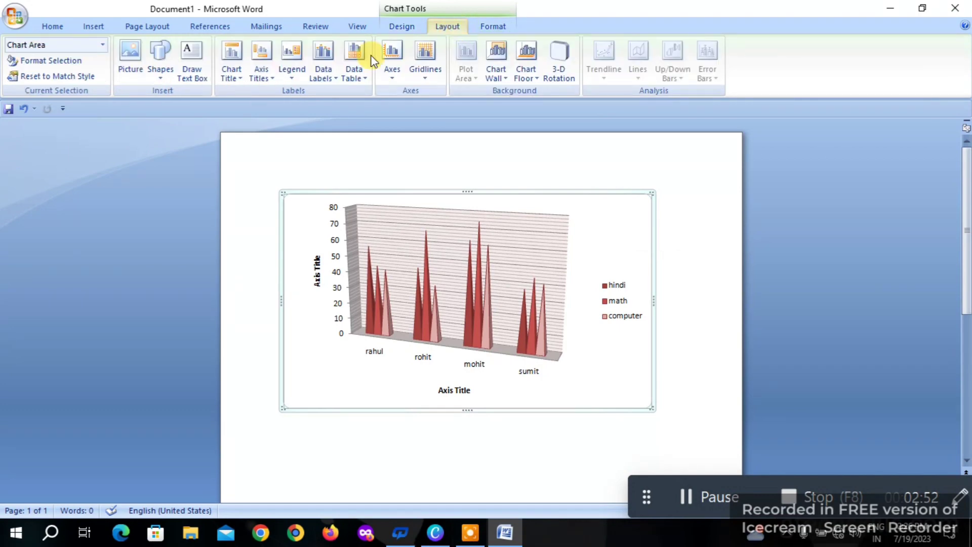
- Draw a Smiley Face shape in the chart's top-right corner above the legend
left_click(135, 58)
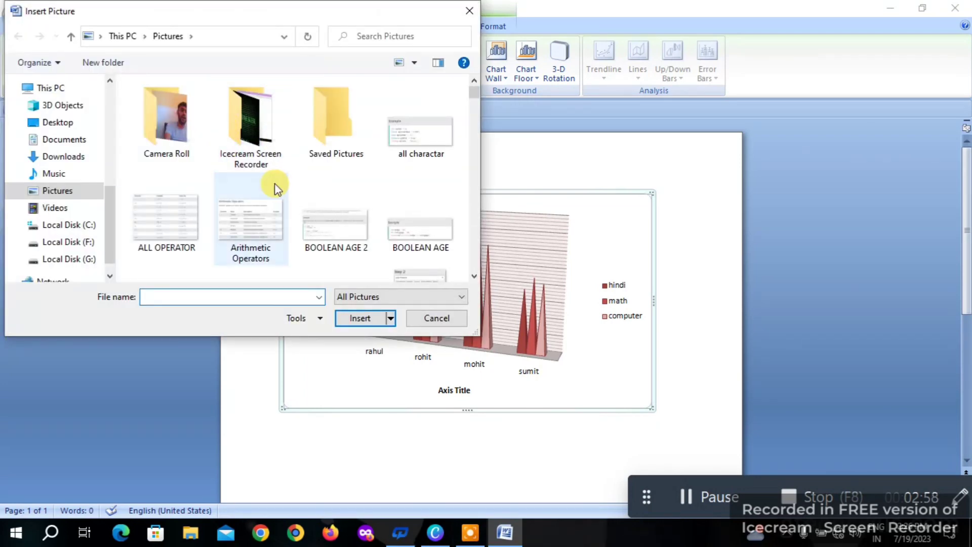
left_click(474, 18)
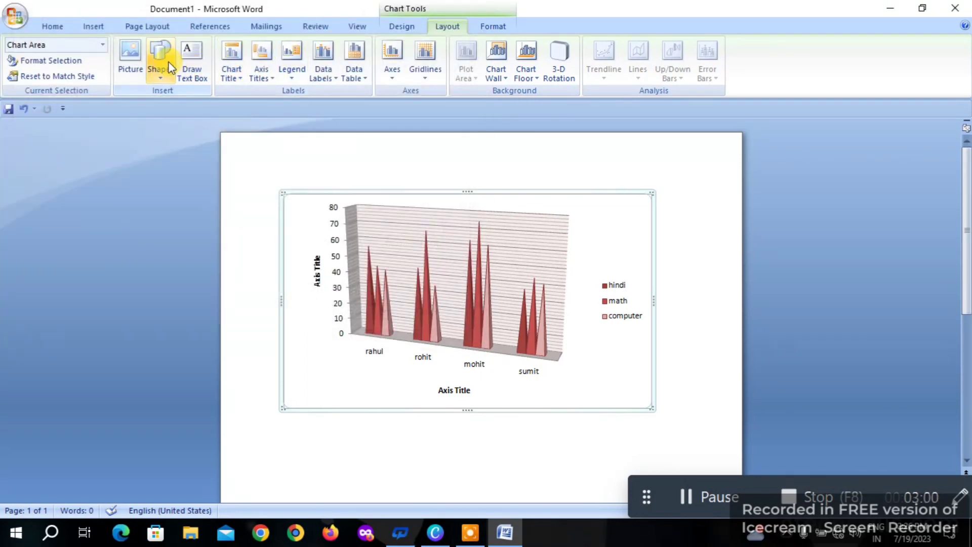
left_click(168, 59)
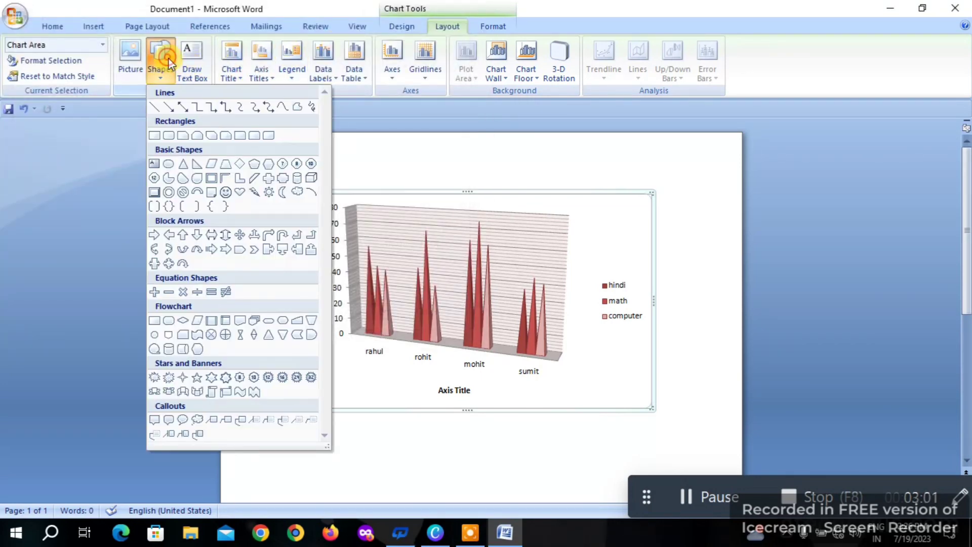
left_click(226, 198)
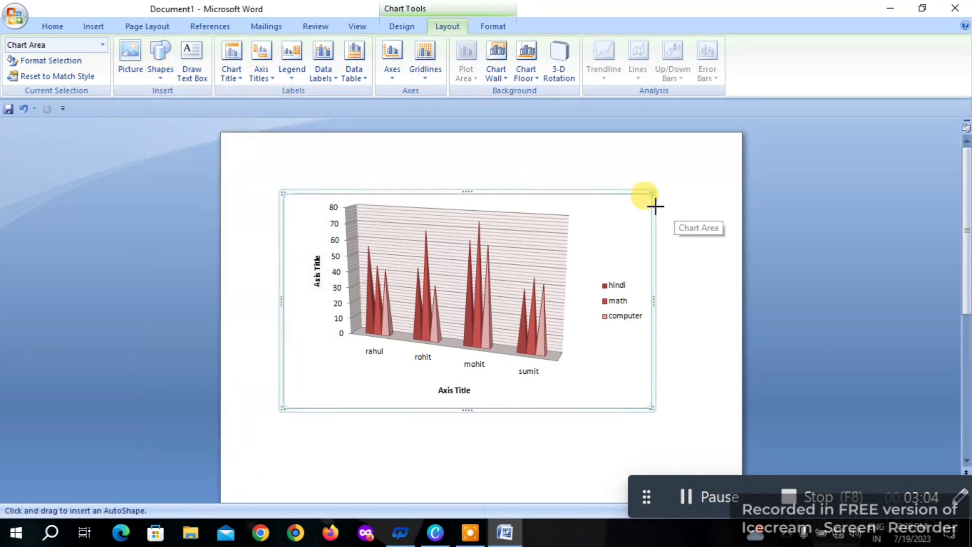
left_click_drag(617, 205, 651, 251)
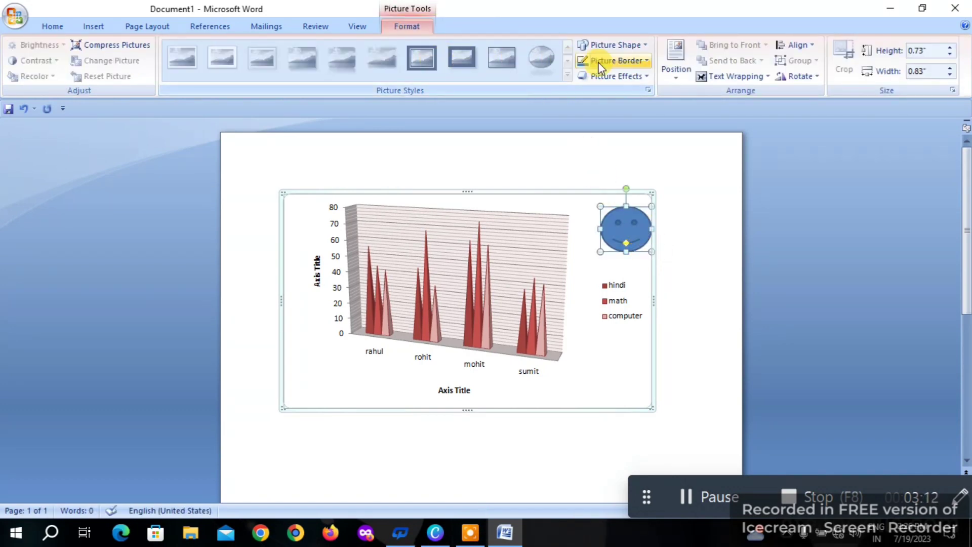
- Reselect the smiley face picture inside the chart
left_click(643, 50)
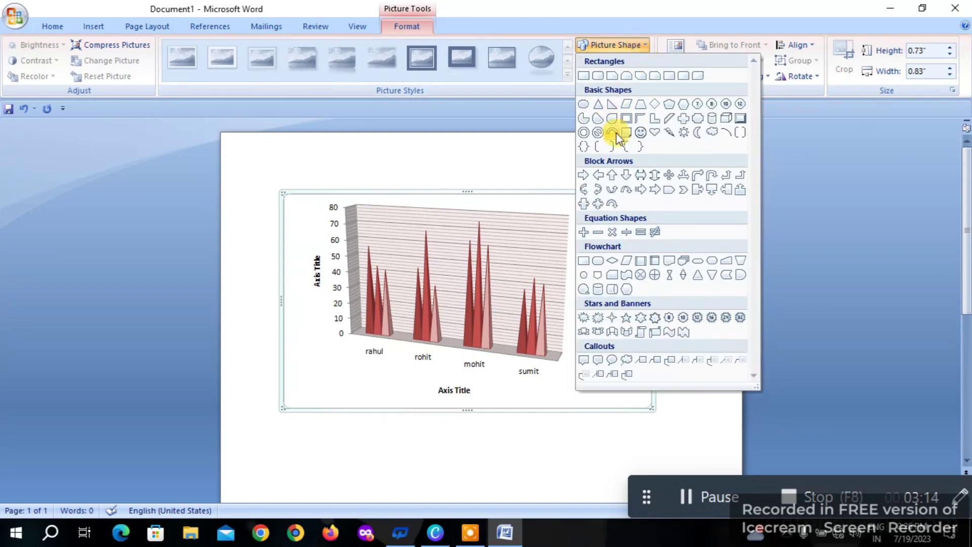
left_click(523, 184)
left_click(673, 218)
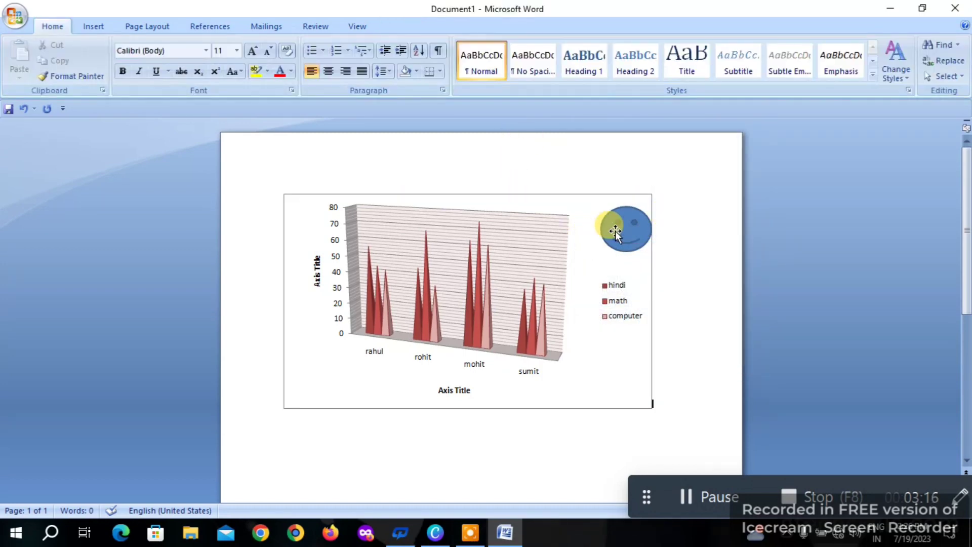
left_click(614, 230)
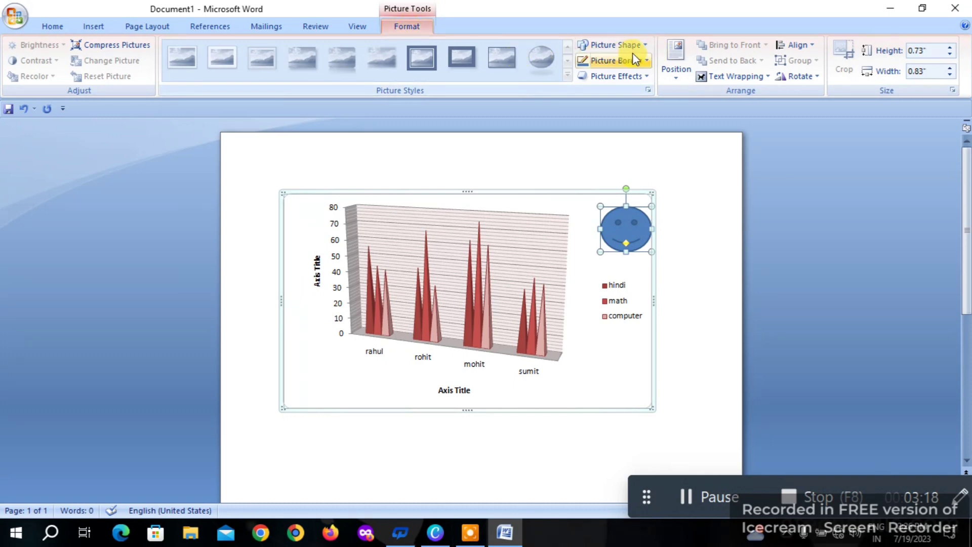
double_click(409, 9)
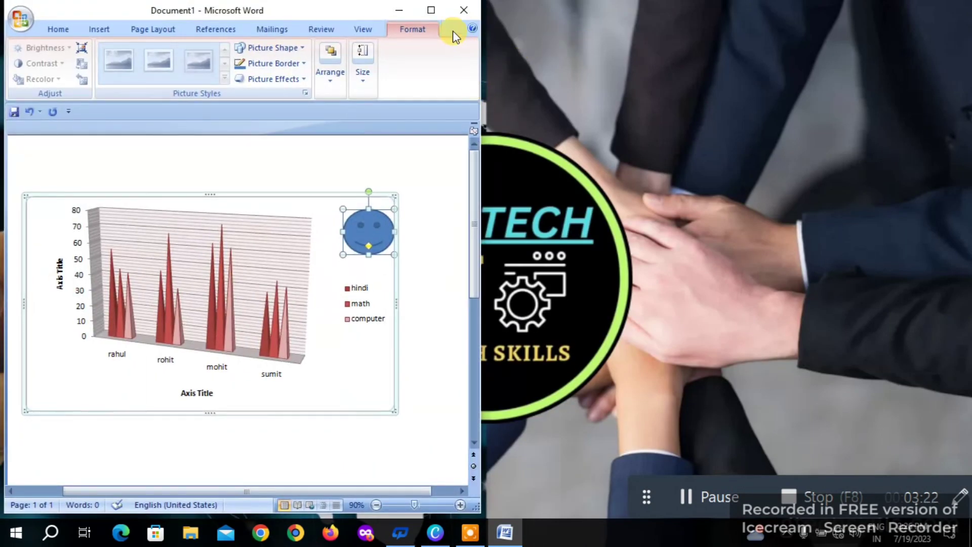
left_click(431, 10)
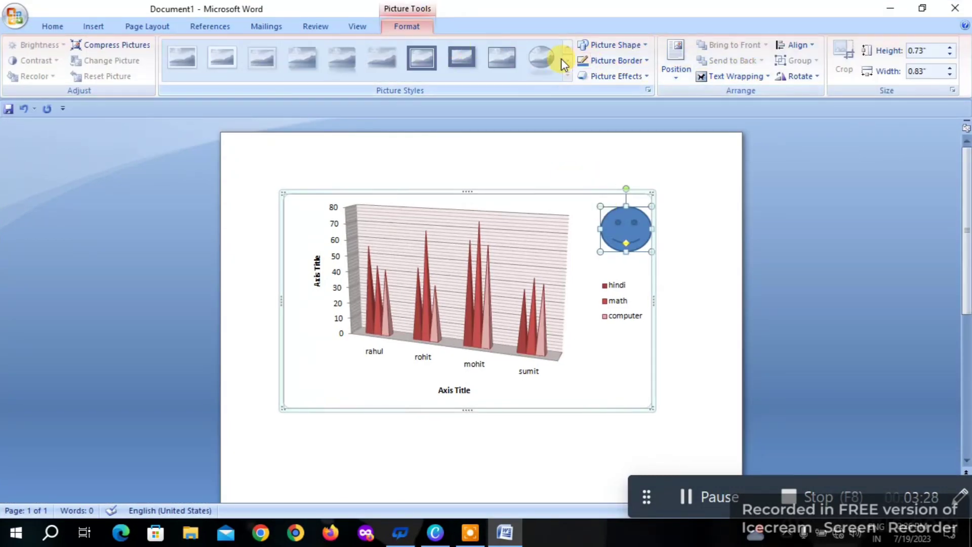
- Give the smiley face a yellow standard-colour outline
left_click(608, 62)
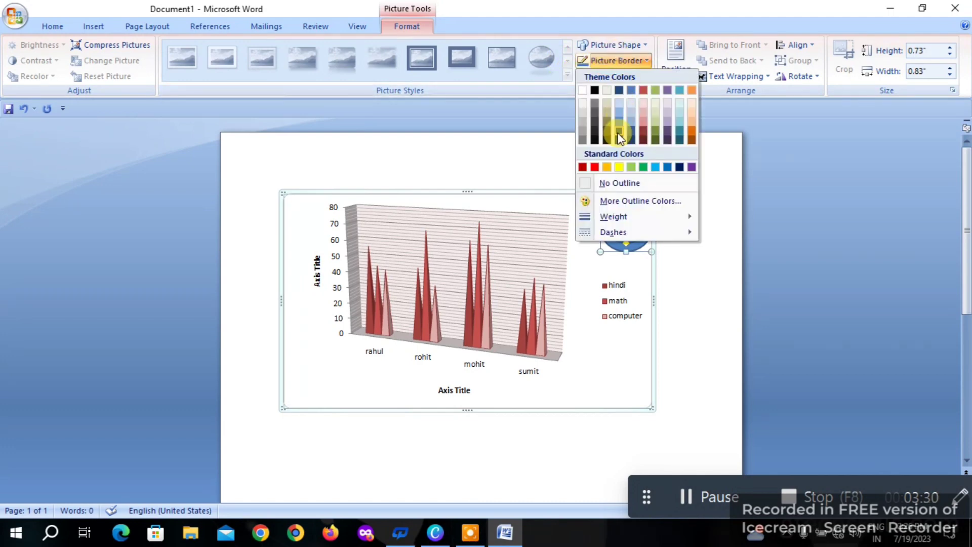
left_click(618, 168)
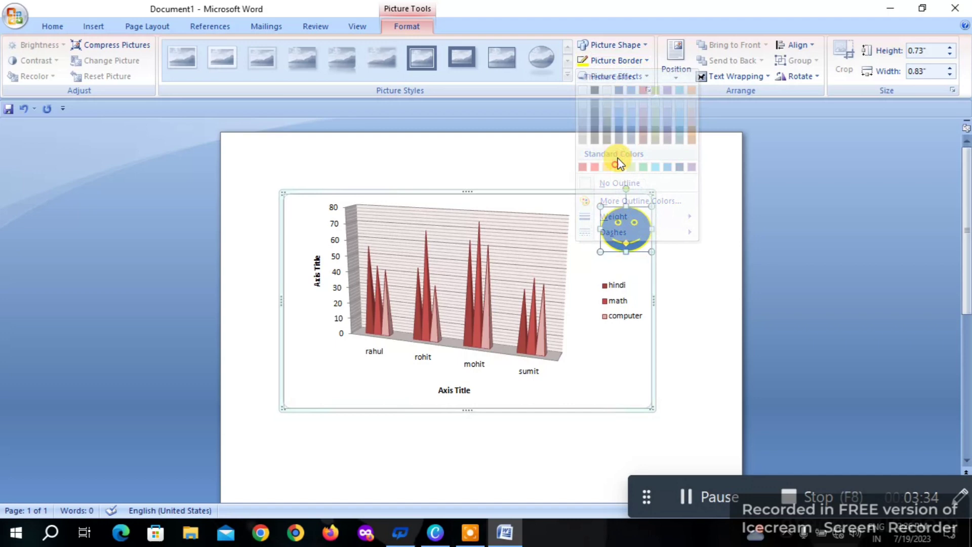
left_click(624, 44)
left_click(550, 161)
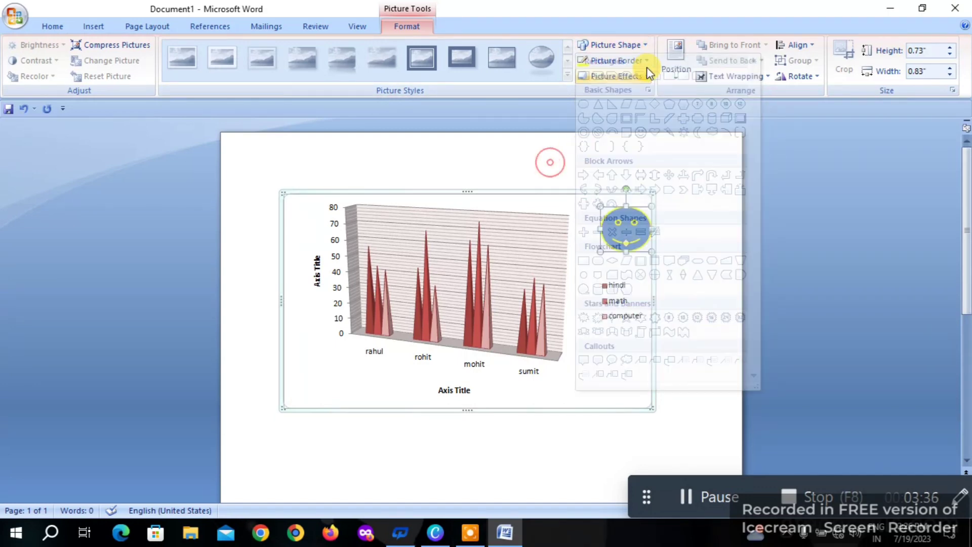
left_click(646, 44)
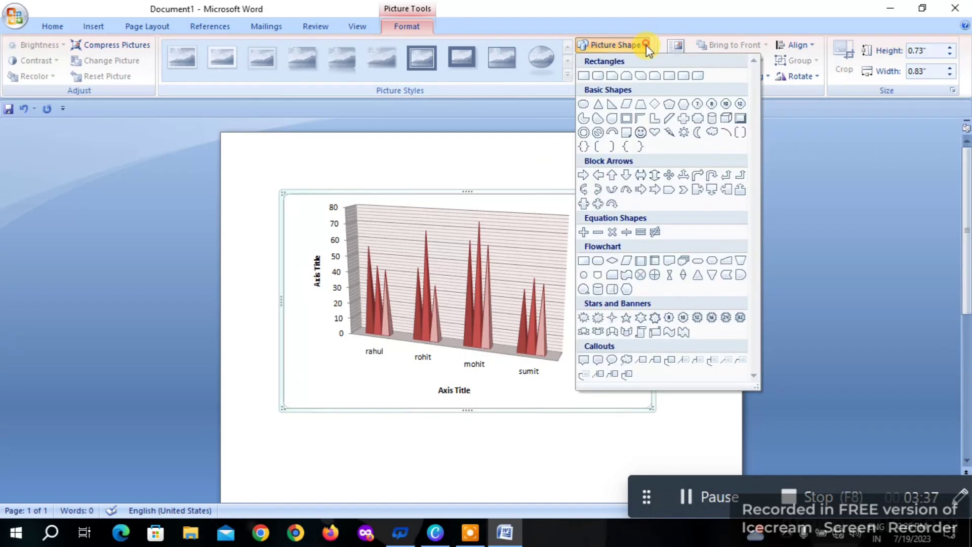
left_click(538, 152)
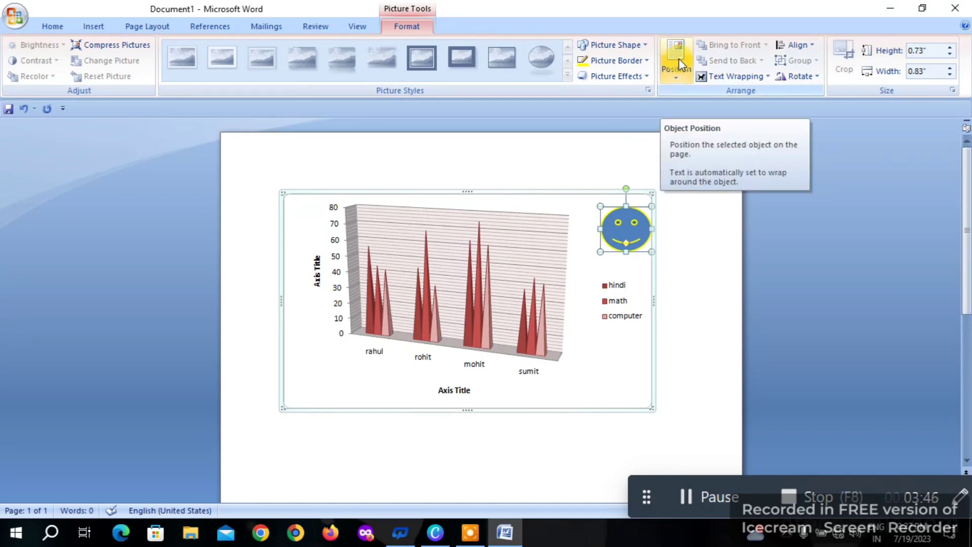
left_click(554, 190)
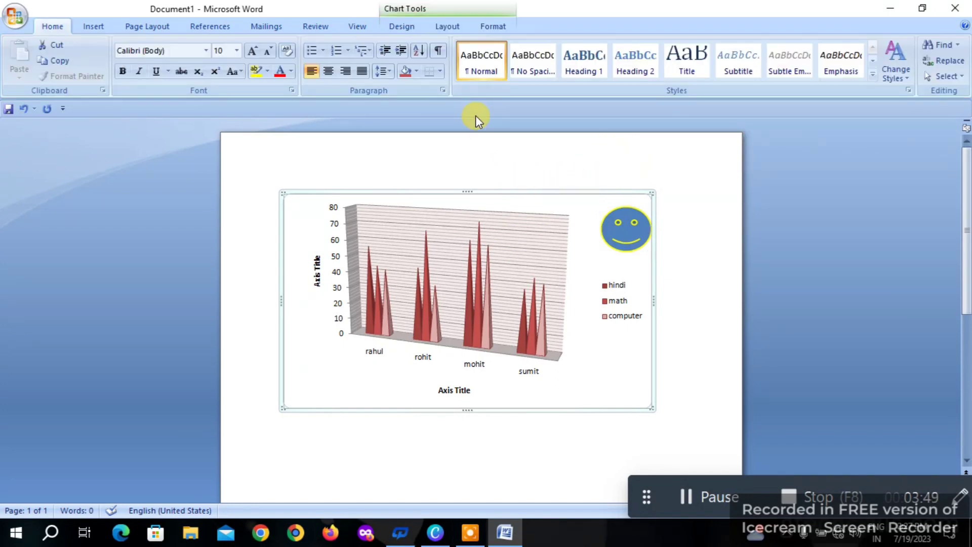
- Add a Centered Overlay chart title reading 'kmps' and nudge it slightly upward
left_click(412, 8)
left_click(435, 28)
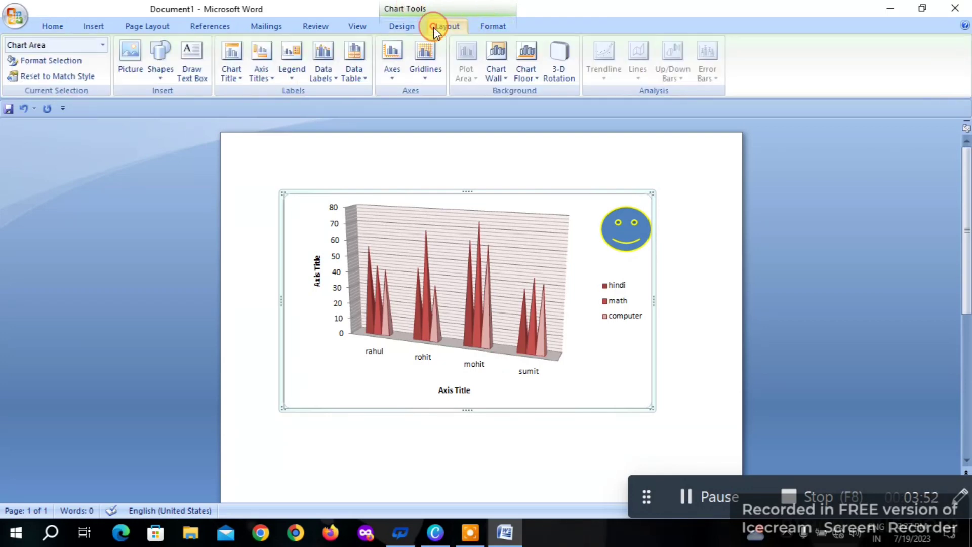
left_click(230, 52)
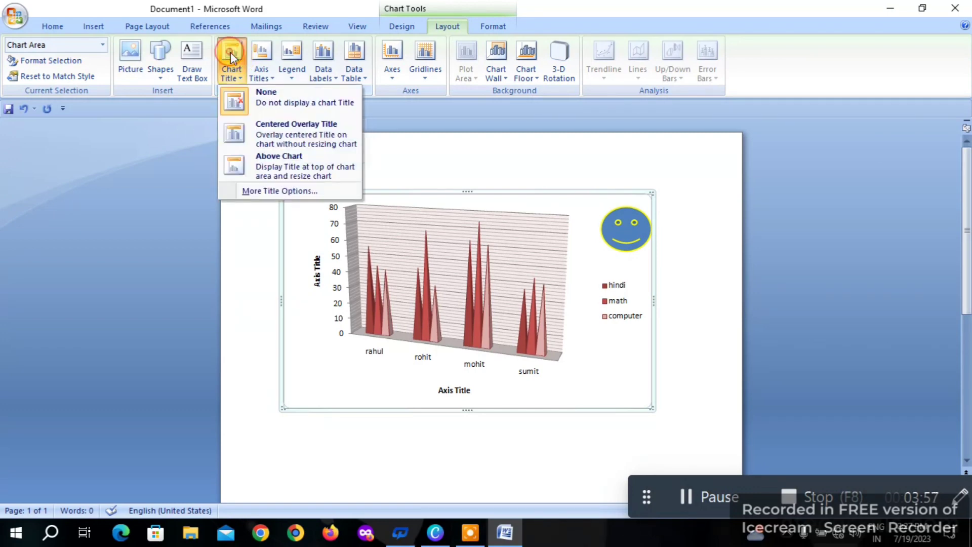
left_click(305, 133)
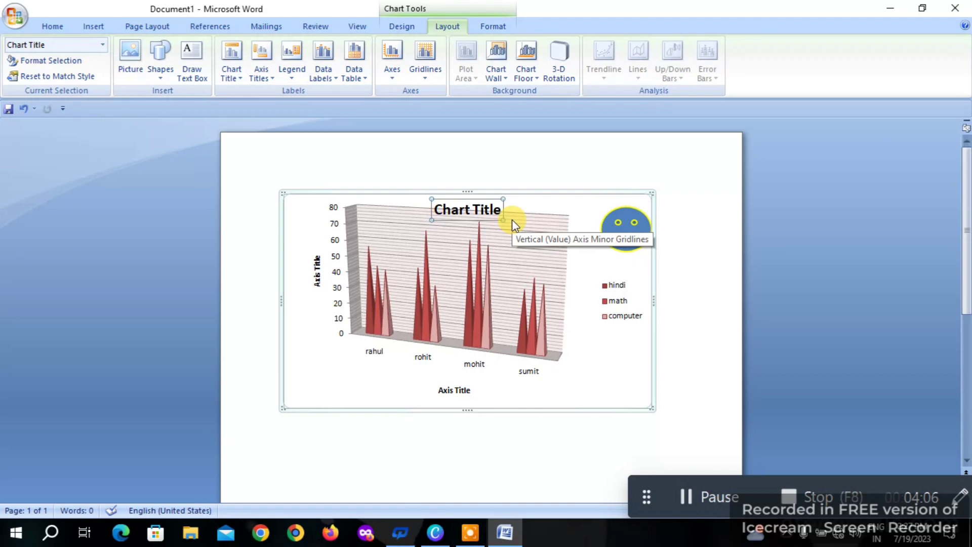
type("k")
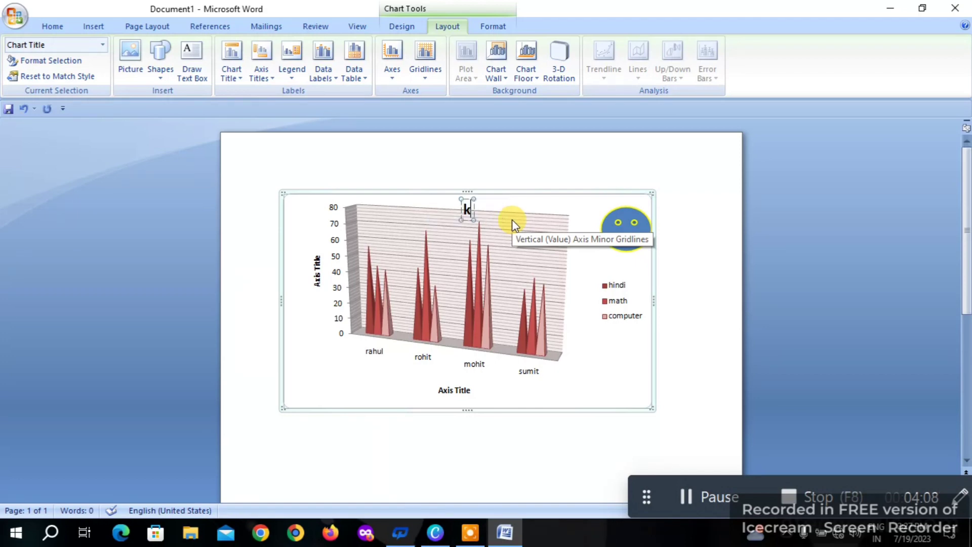
type("mp")
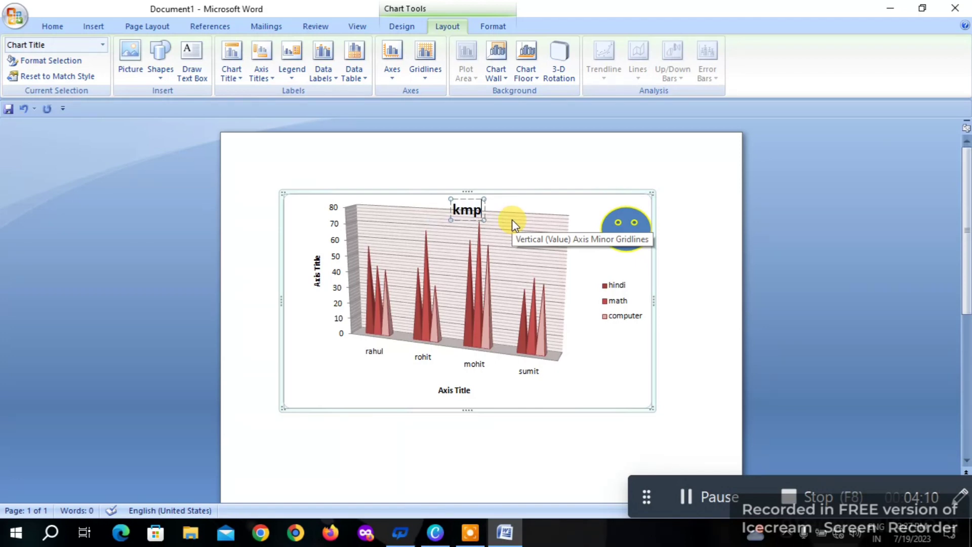
type("s")
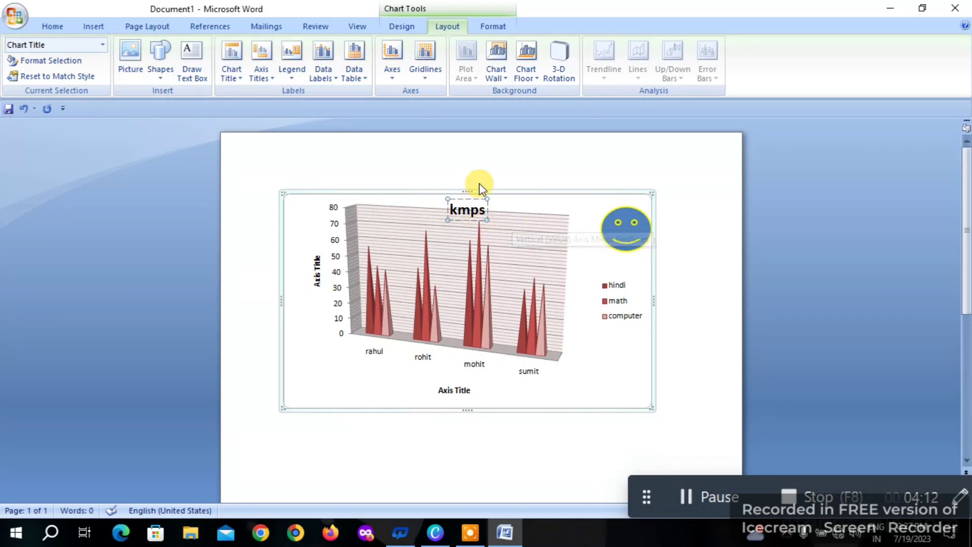
left_click(596, 363)
left_click(450, 203)
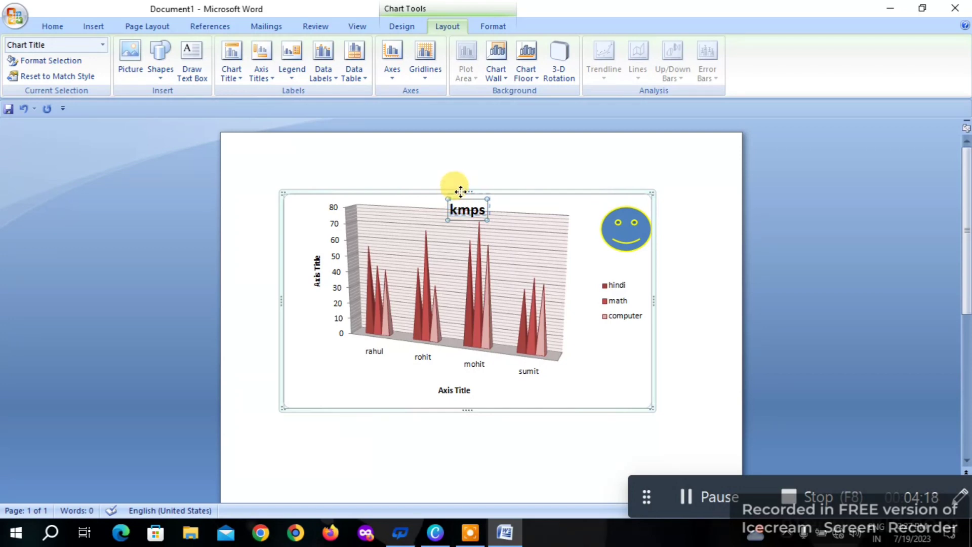
left_click_drag(462, 191, 466, 186)
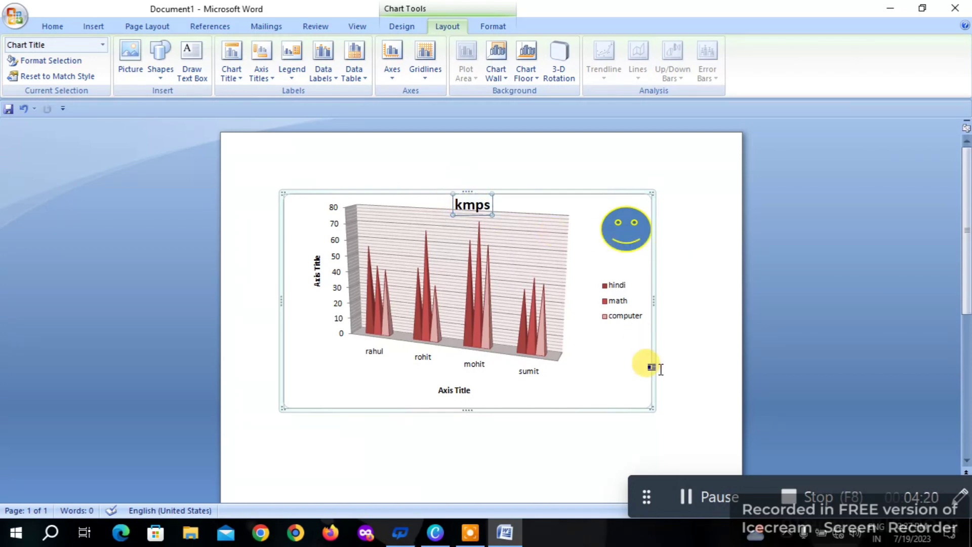
key("Down")
key("Down")
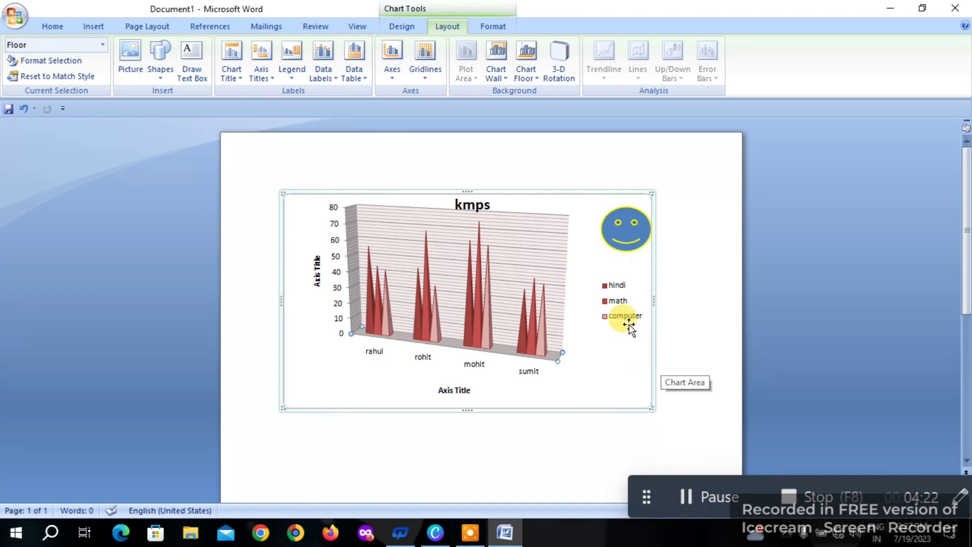
left_click(277, 134)
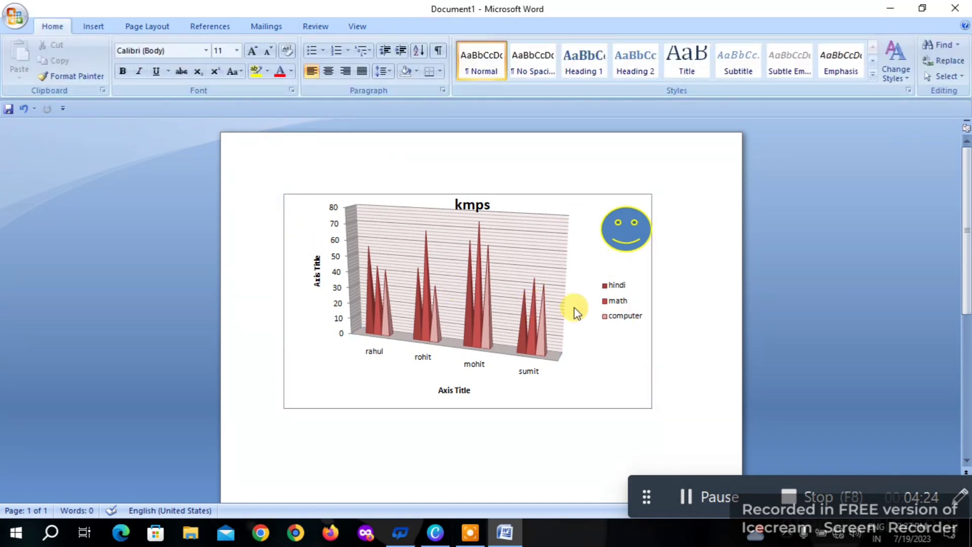
- Add a horizontal vertical-axis title, then delete it to leave only the bottom axis label
left_click(586, 268)
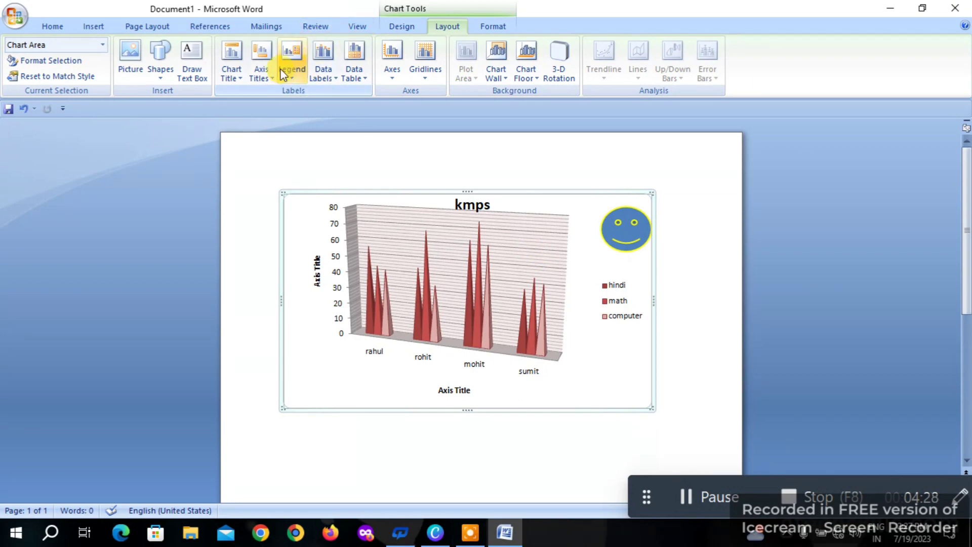
left_click(261, 55)
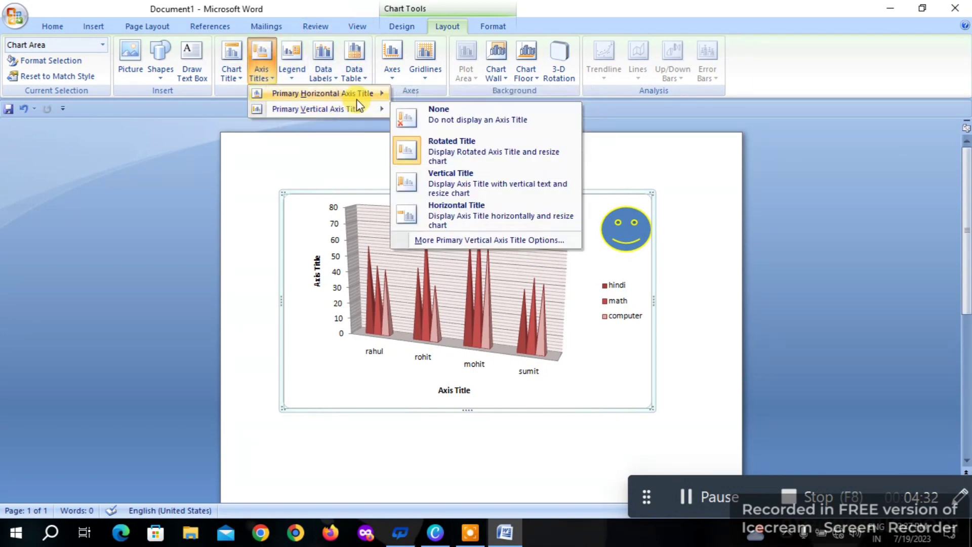
mouse_move(317, 108)
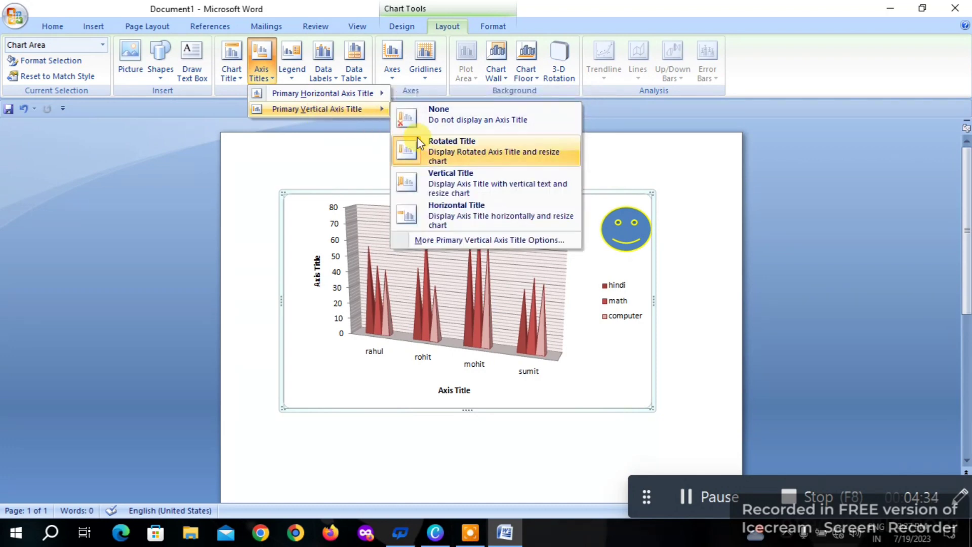
left_click(455, 205)
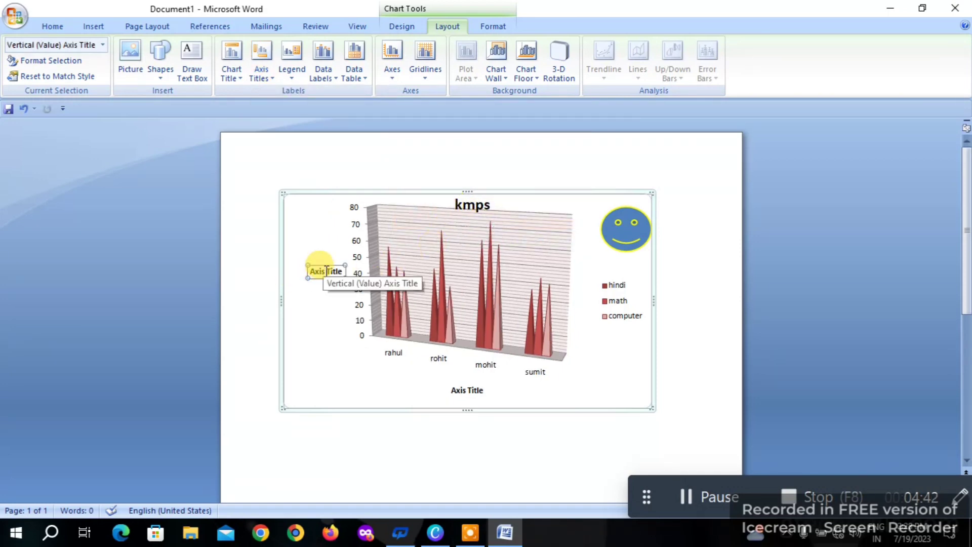
key("Delete")
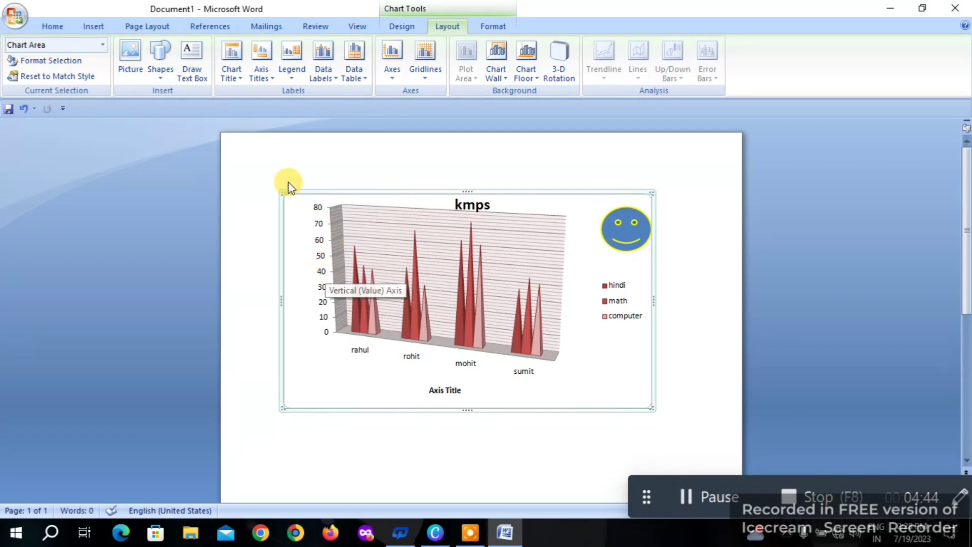
- Add a data table with legend keys beneath the chart listing each student's hindi, math and computer marks
left_click(365, 81)
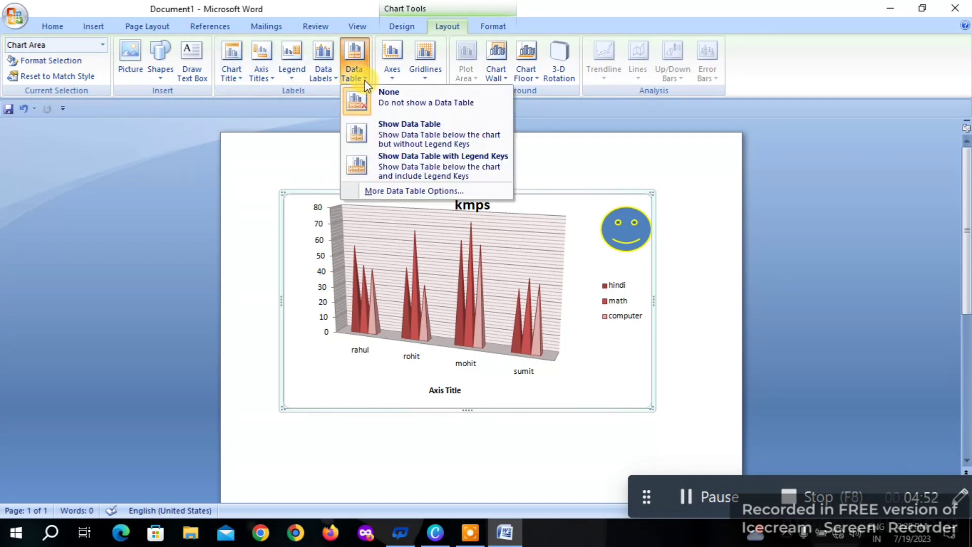
left_click(425, 165)
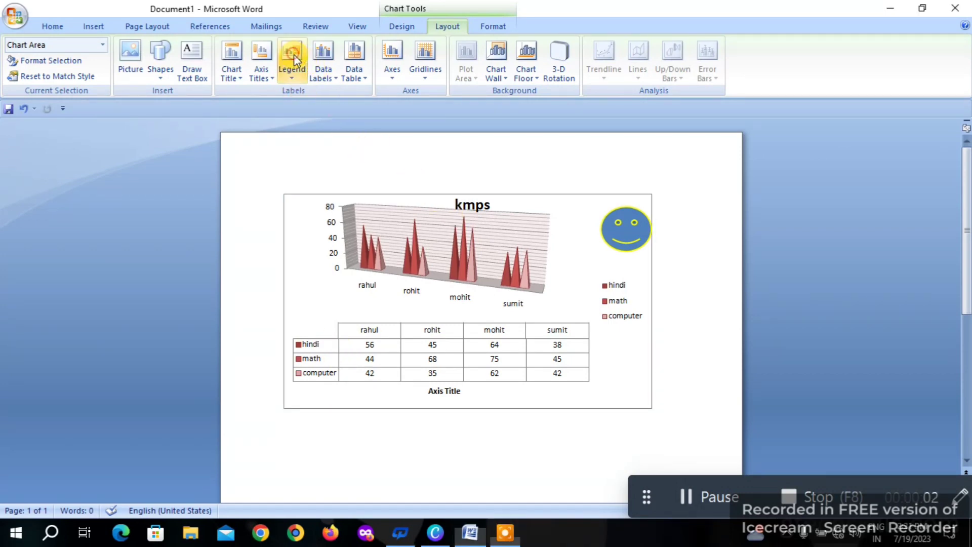
left_click(286, 62)
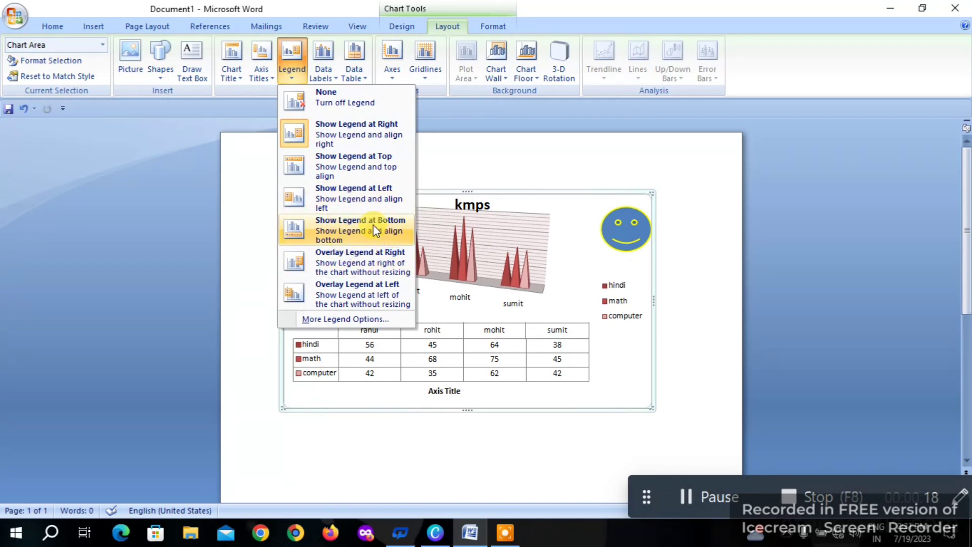
- Try the legend on the left, then overlay the hindi/math/computer legend on the chart's right side
left_click(339, 199)
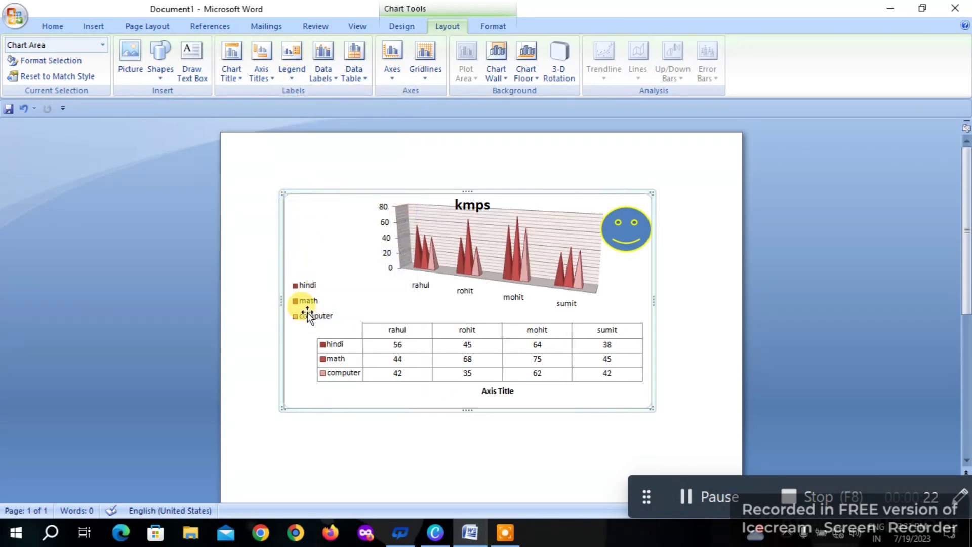
left_click(318, 65)
left_click(293, 75)
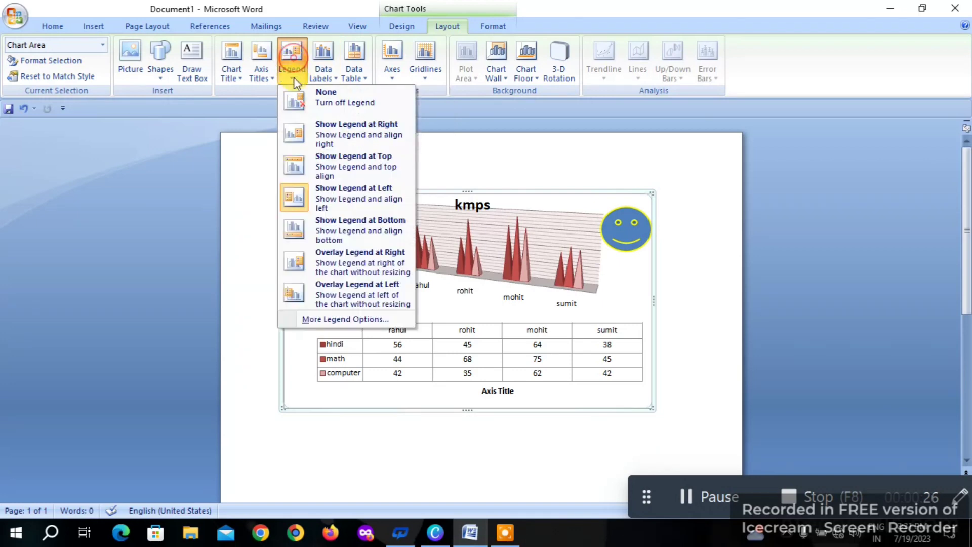
left_click(375, 263)
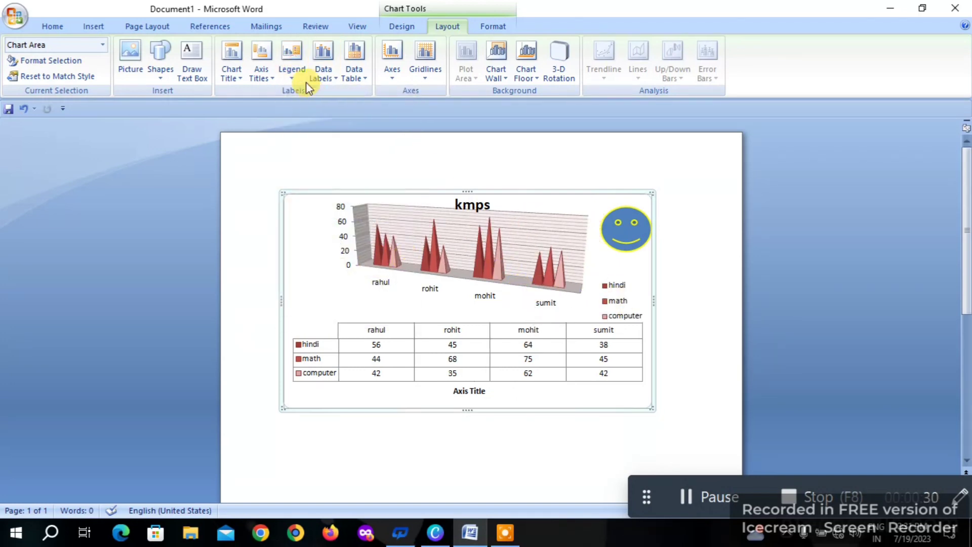
left_click(333, 60)
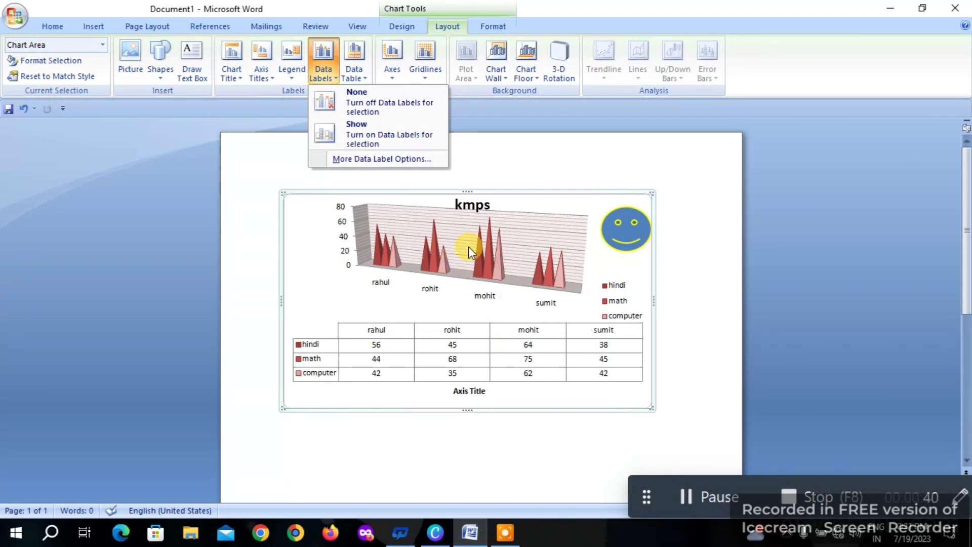
- Show value labels such as 56, 68, 64 and 38 on every cone
left_click(380, 129)
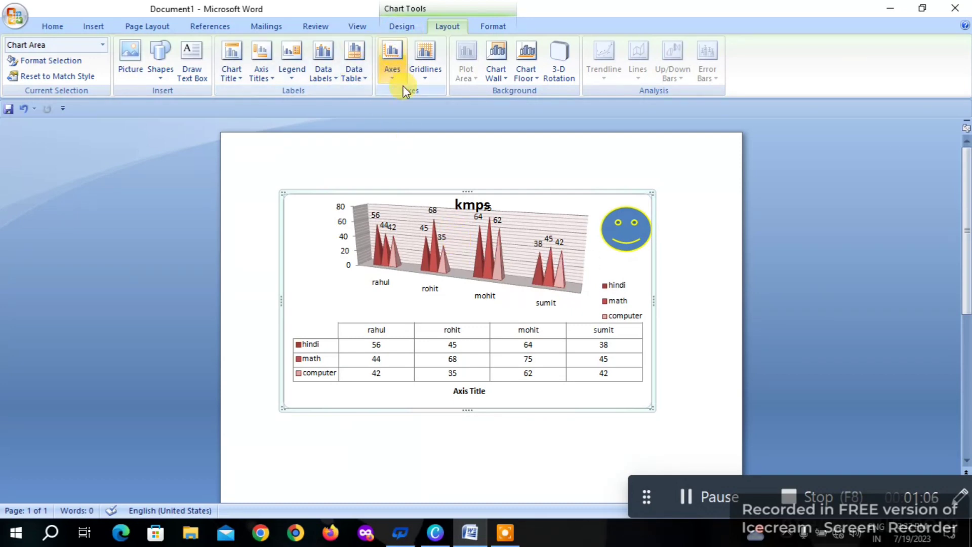
- Keep only major primary horizontal gridlines on the chart wall, then select the plot area
left_click(438, 58)
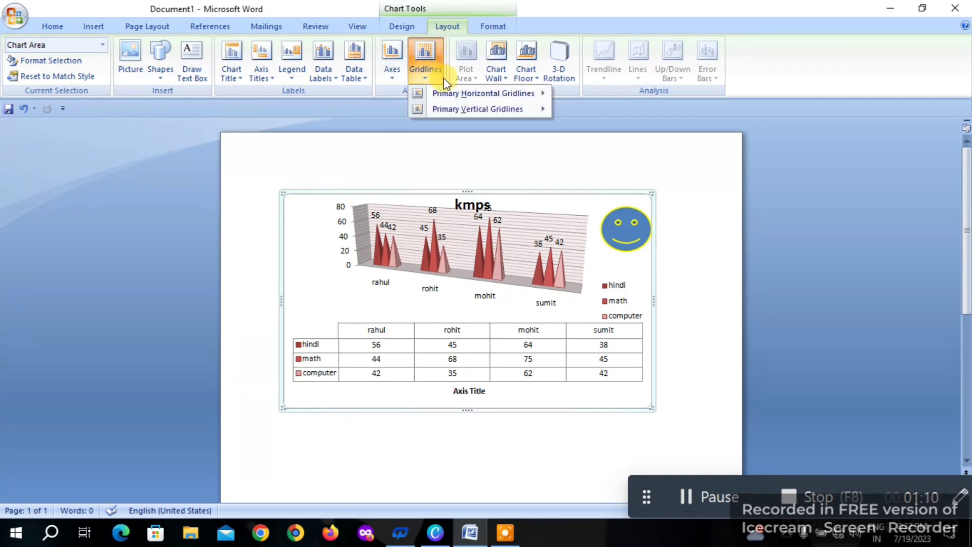
mouse_move(483, 92)
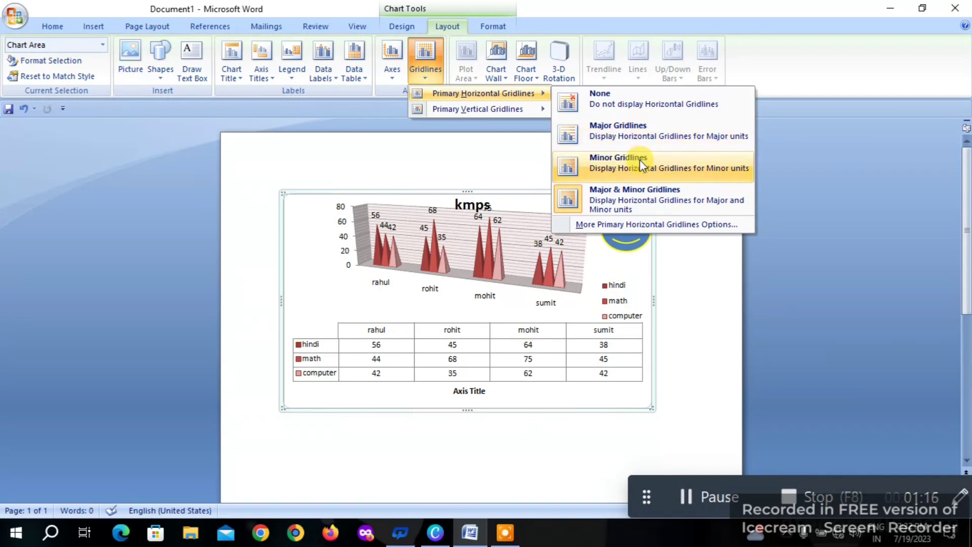
left_click(665, 138)
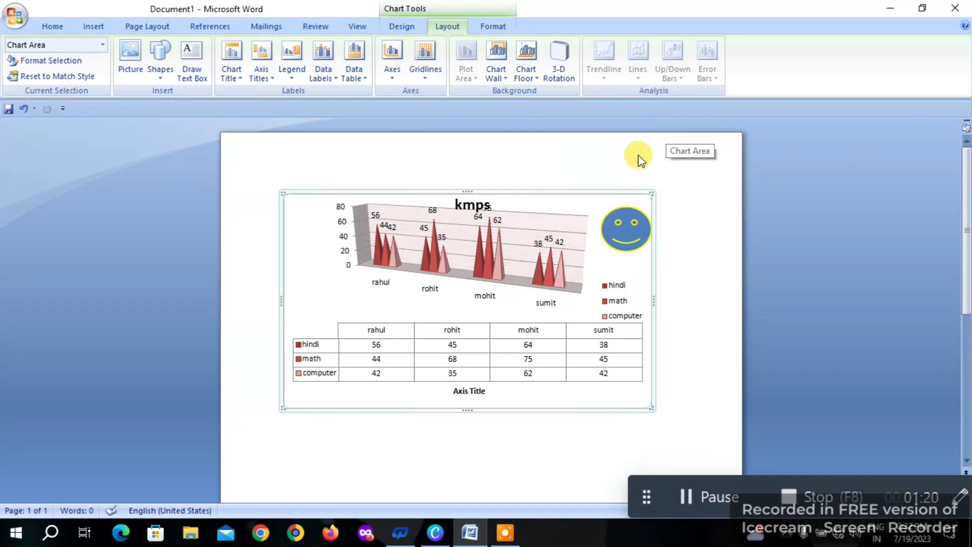
left_click(443, 267)
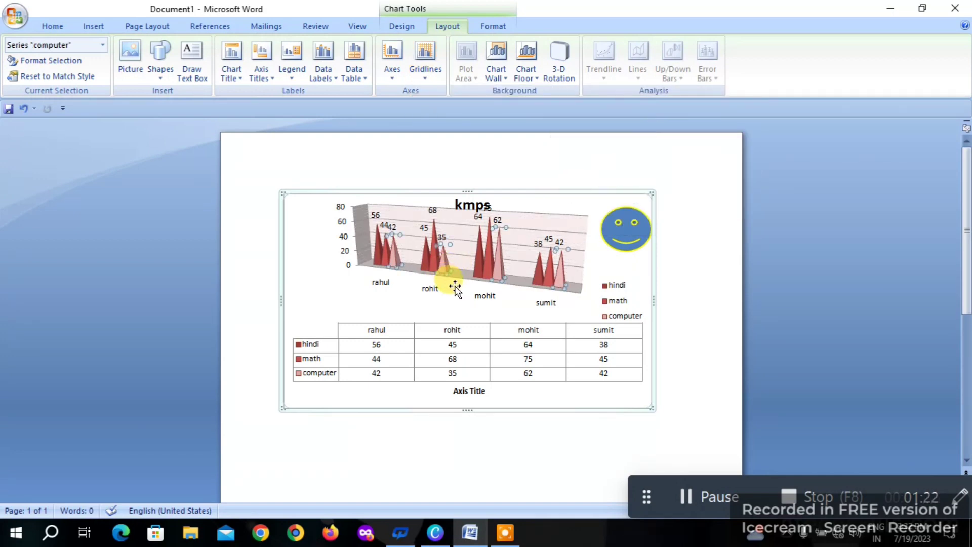
left_click(578, 211)
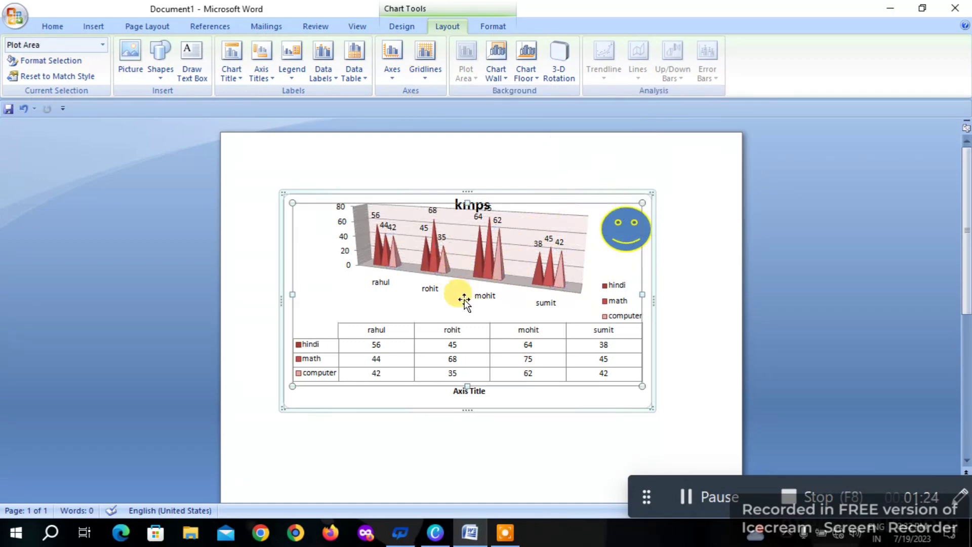
- Stretch the plot area taller and add major primary vertical gridlines
left_click_drag(467, 386, 473, 426)
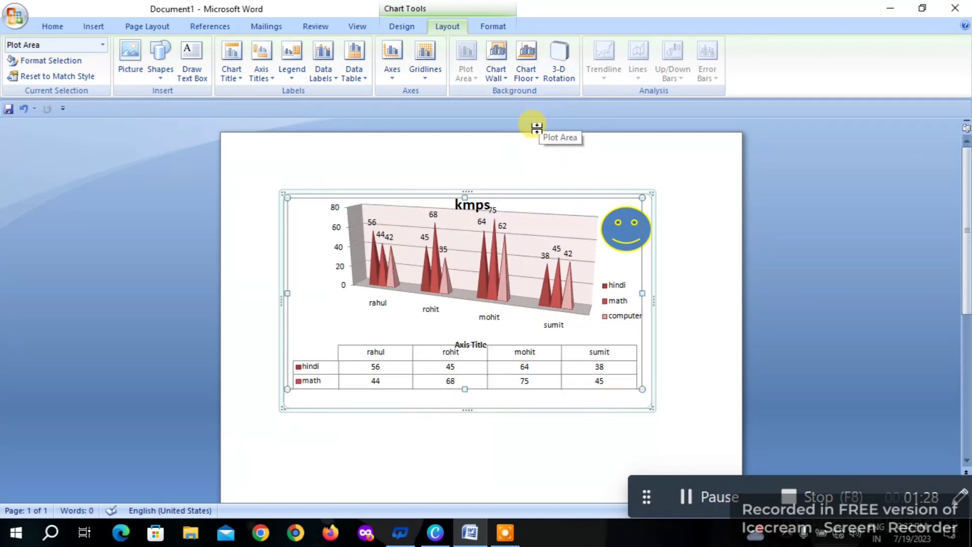
left_click(646, 193)
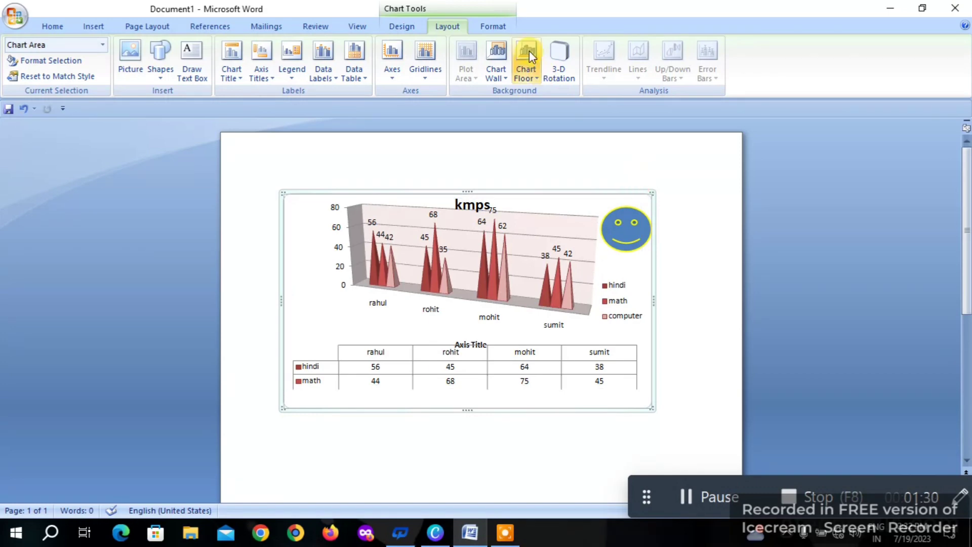
left_click(427, 59)
mouse_move(477, 108)
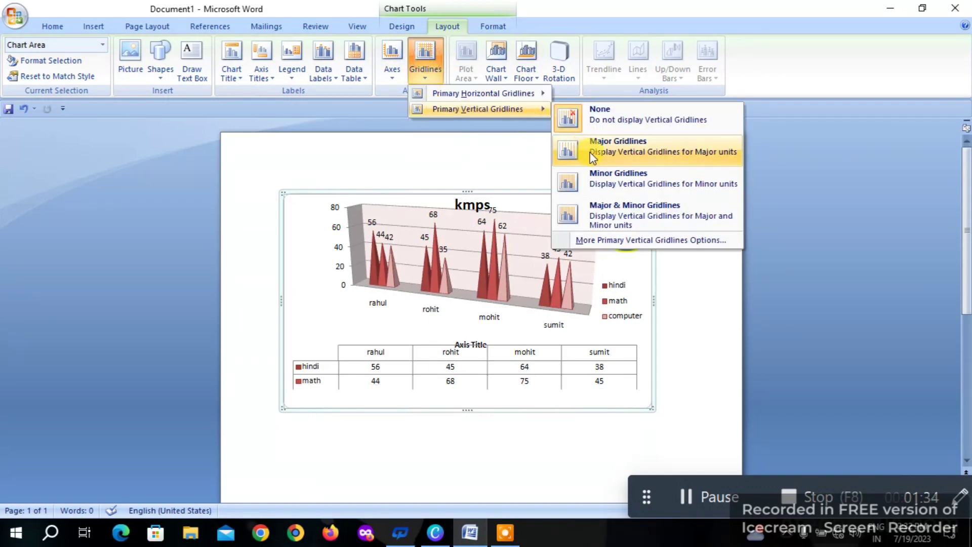
left_click(608, 159)
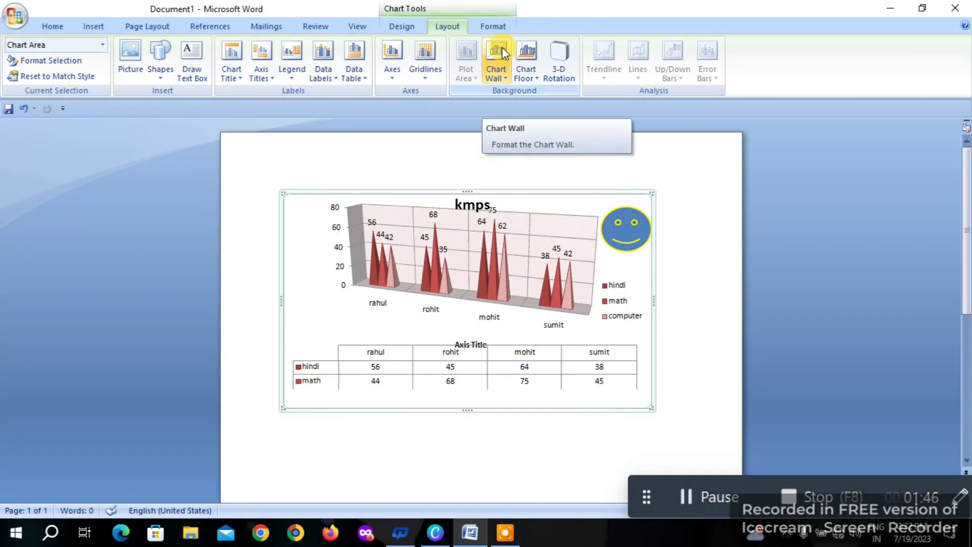
- Show the chart wall and chart floor with their default fill
left_click(502, 47)
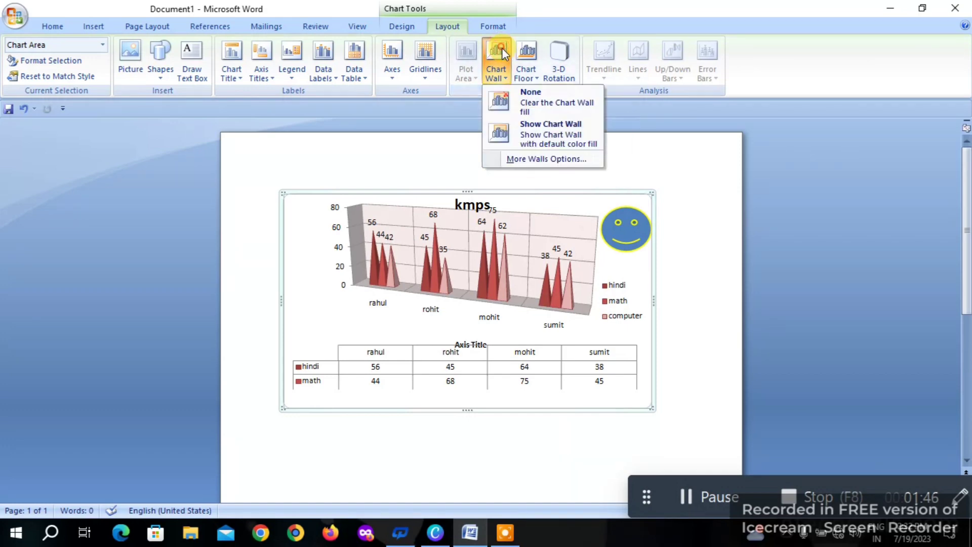
left_click(548, 136)
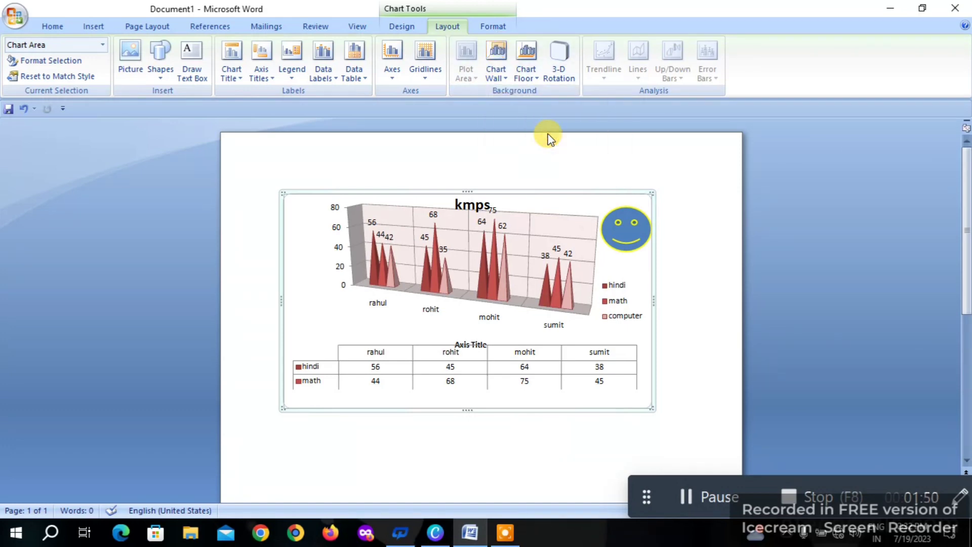
left_click(496, 53)
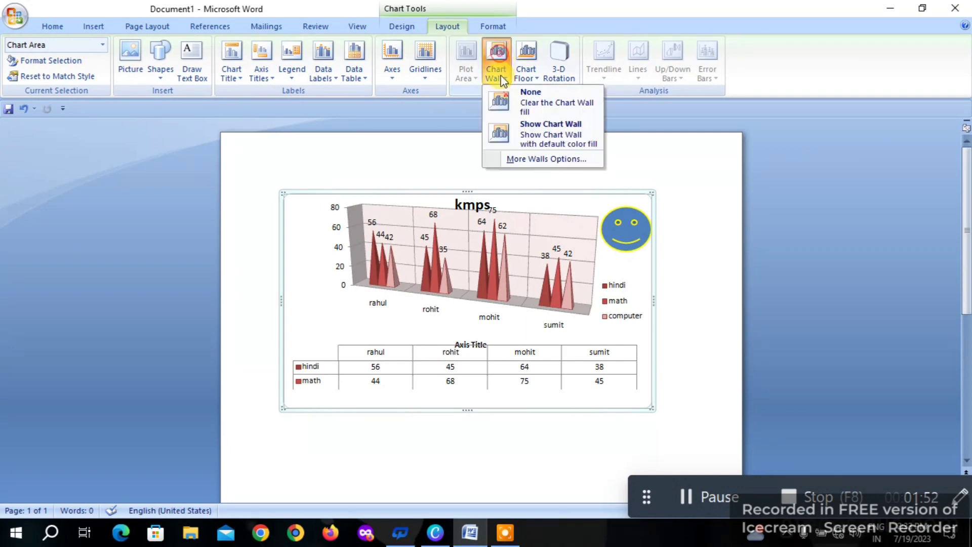
left_click(549, 130)
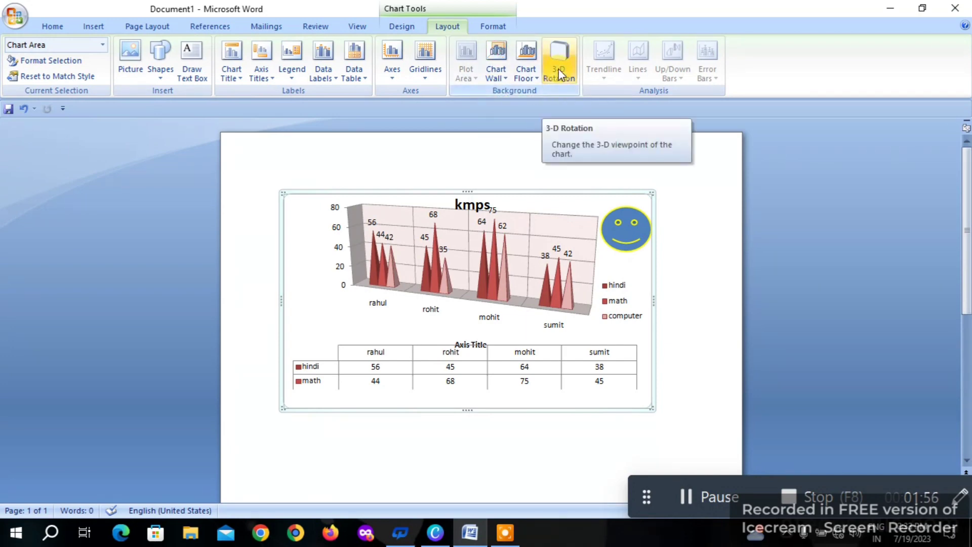
left_click(529, 61)
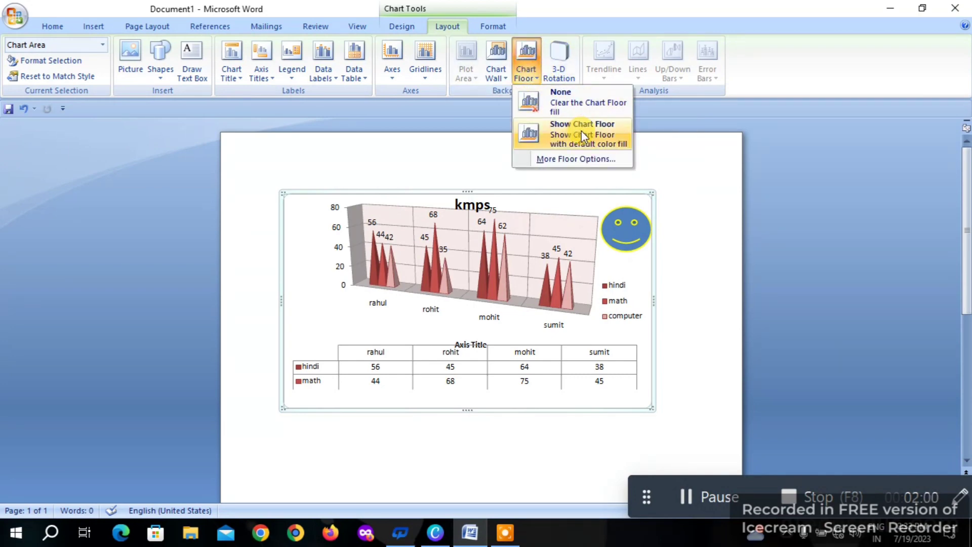
left_click(573, 134)
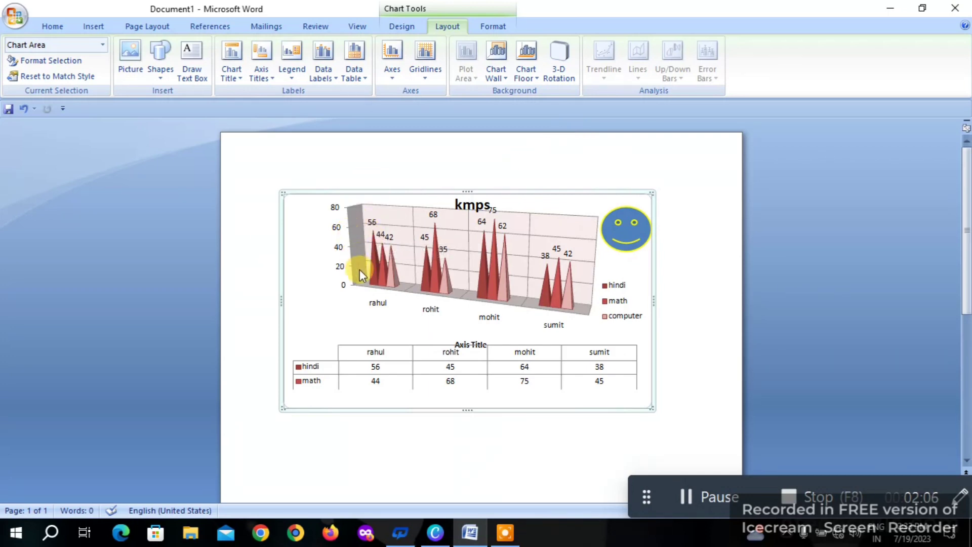
- Try a 40° X rotation, then set the chart's 3-D X rotation to 0°
left_click(566, 60)
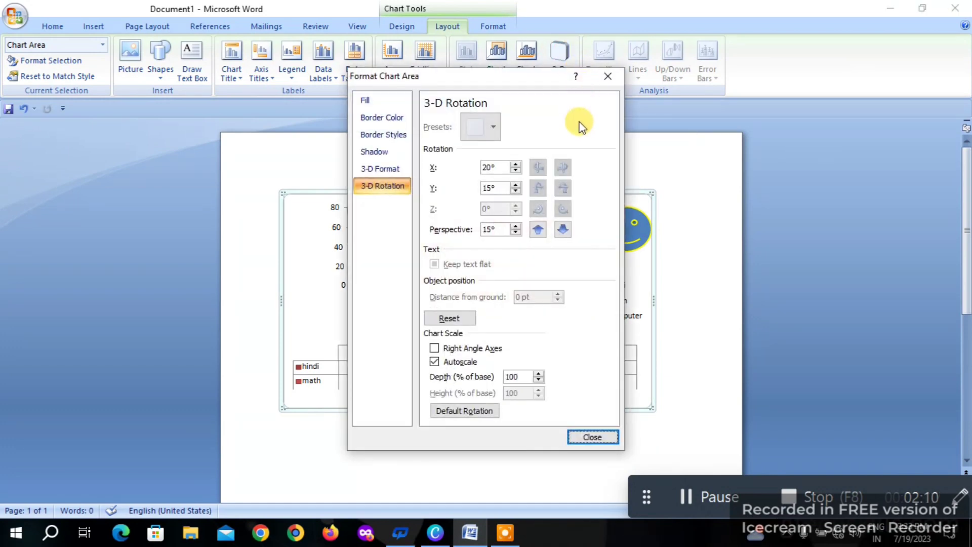
left_click(515, 165)
left_click(515, 164)
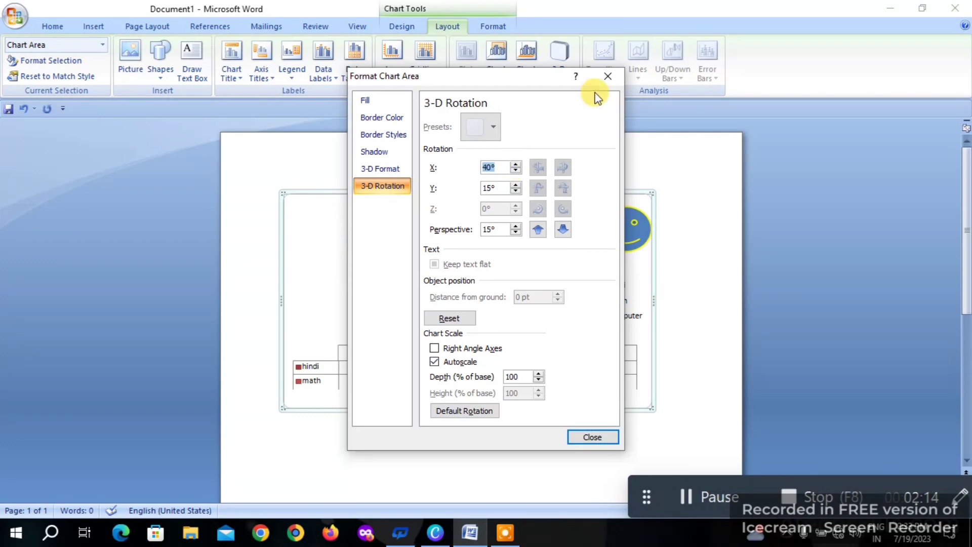
left_click(608, 76)
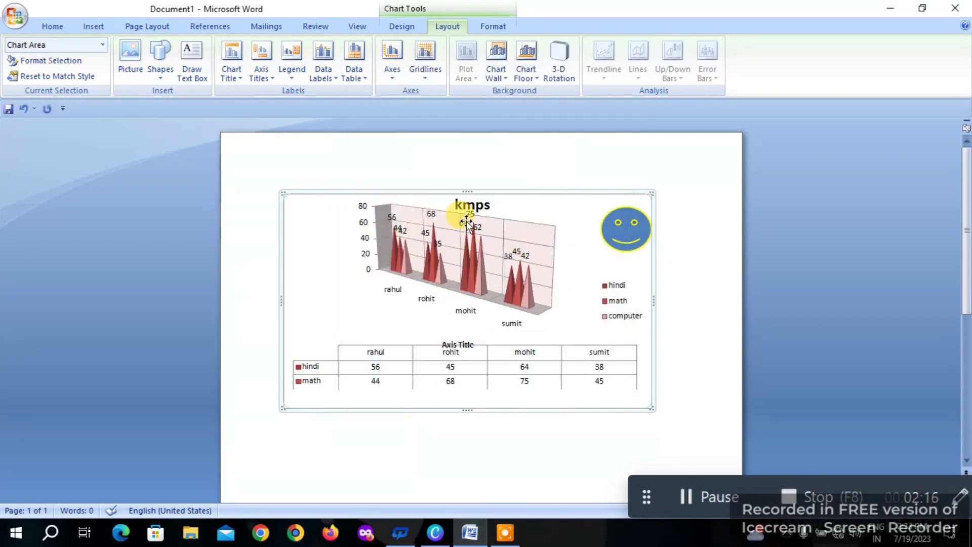
left_click(559, 60)
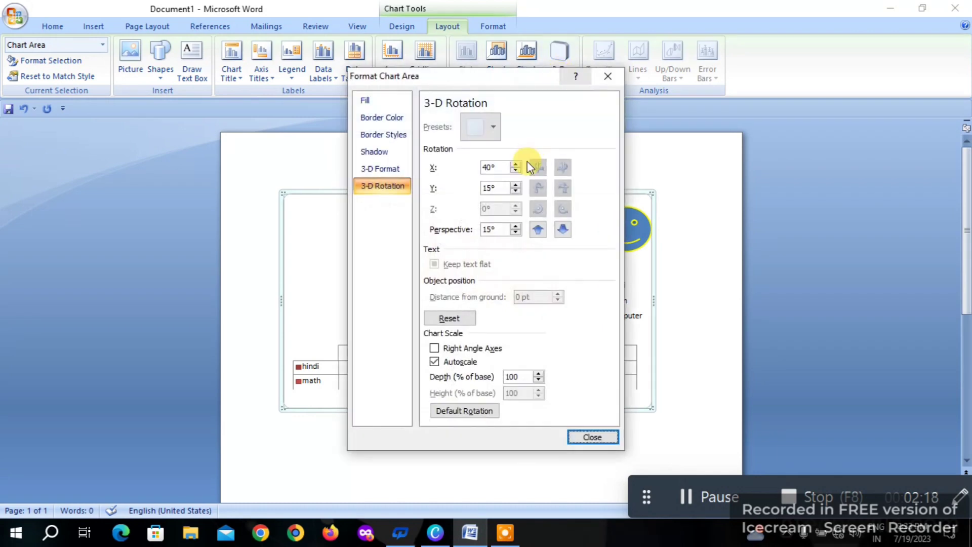
left_click(515, 170)
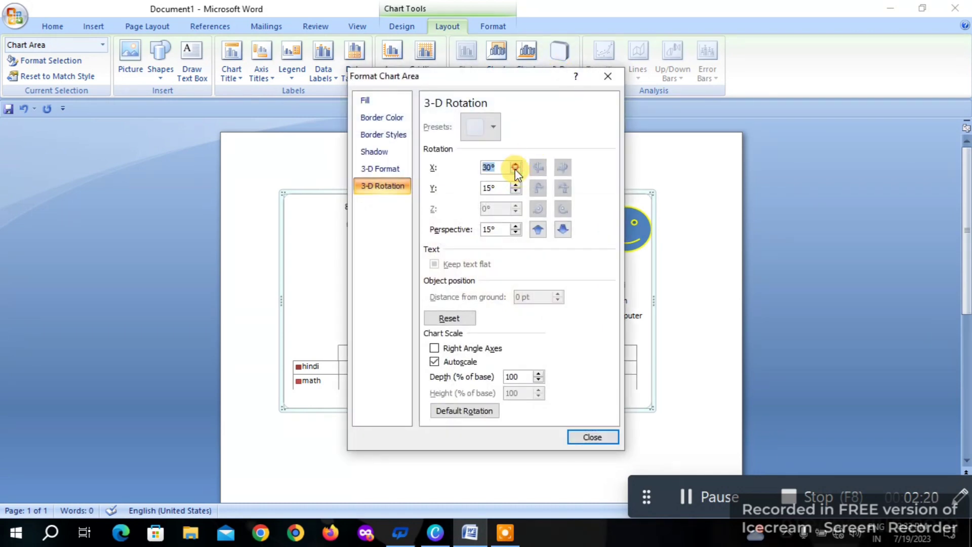
left_click(515, 171)
left_click(515, 171)
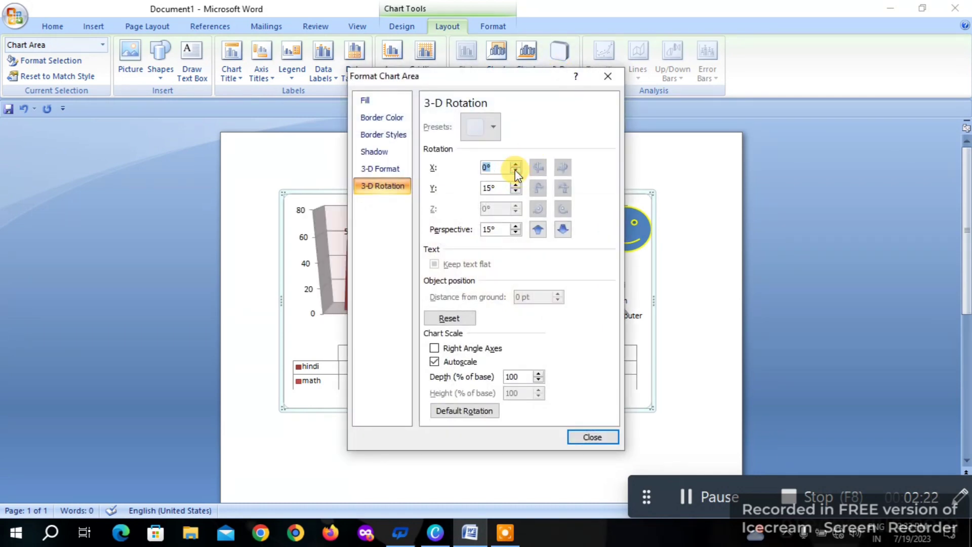
left_click(608, 77)
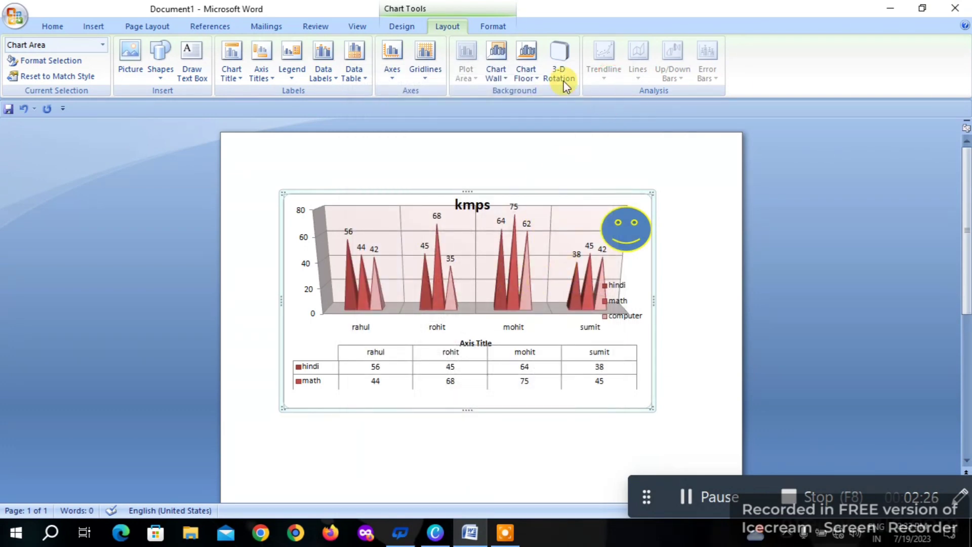
- Apply a green gradient shape style to the chart area
left_click(506, 27)
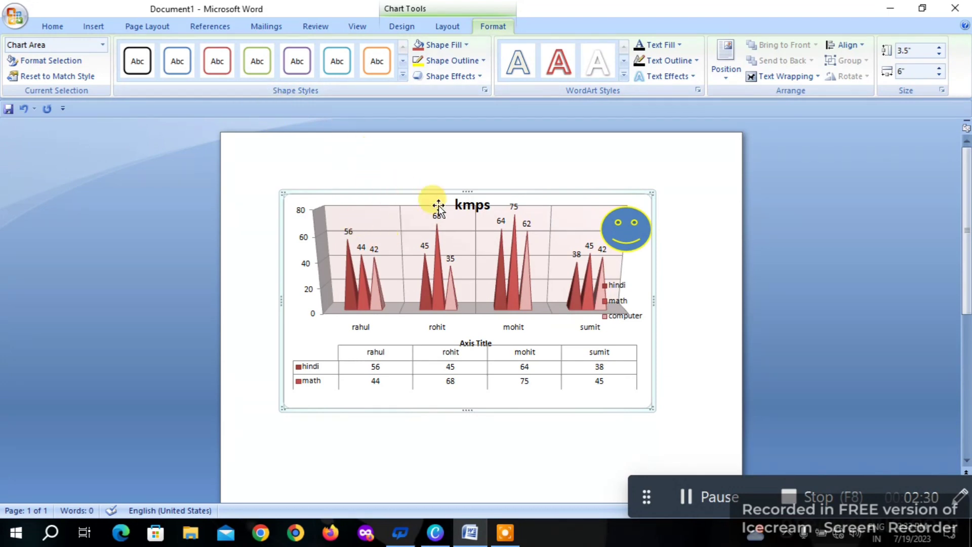
left_click(403, 75)
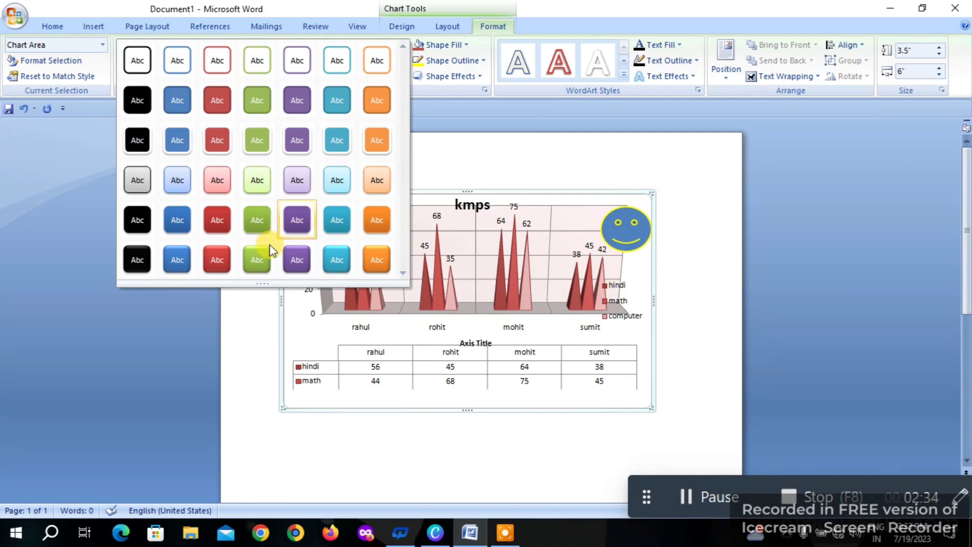
left_click(253, 265)
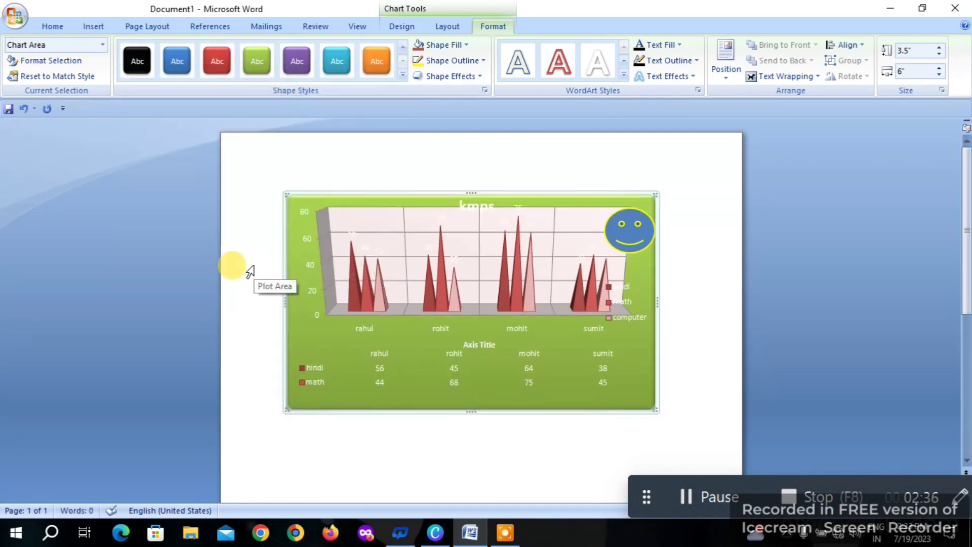
left_click(464, 44)
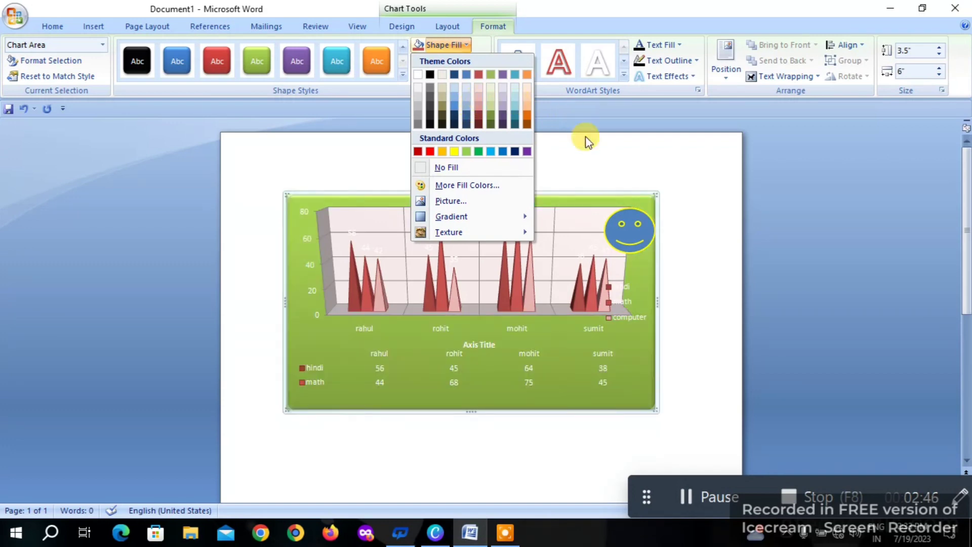
- Give the chart area a dark blue 4½ pt outline and deselect the chart
left_click(582, 158)
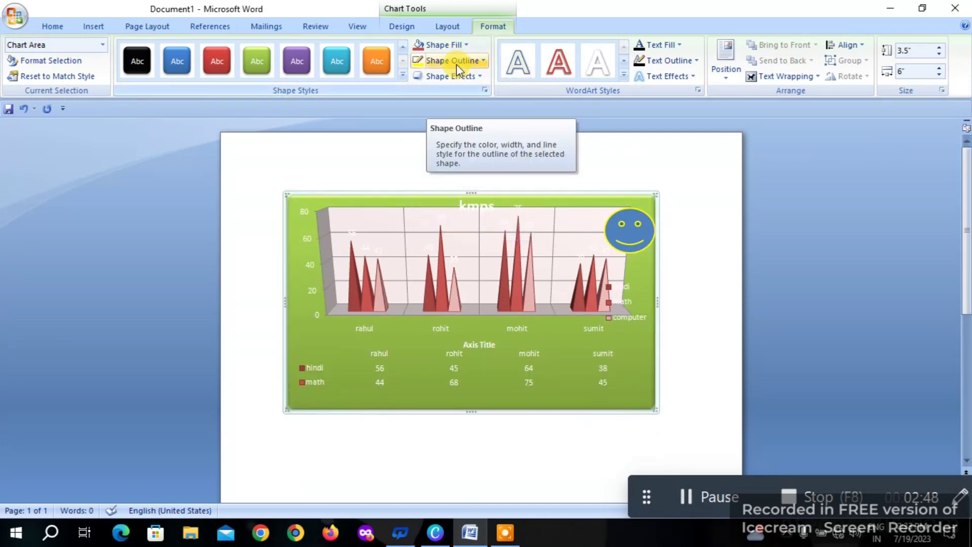
left_click(483, 60)
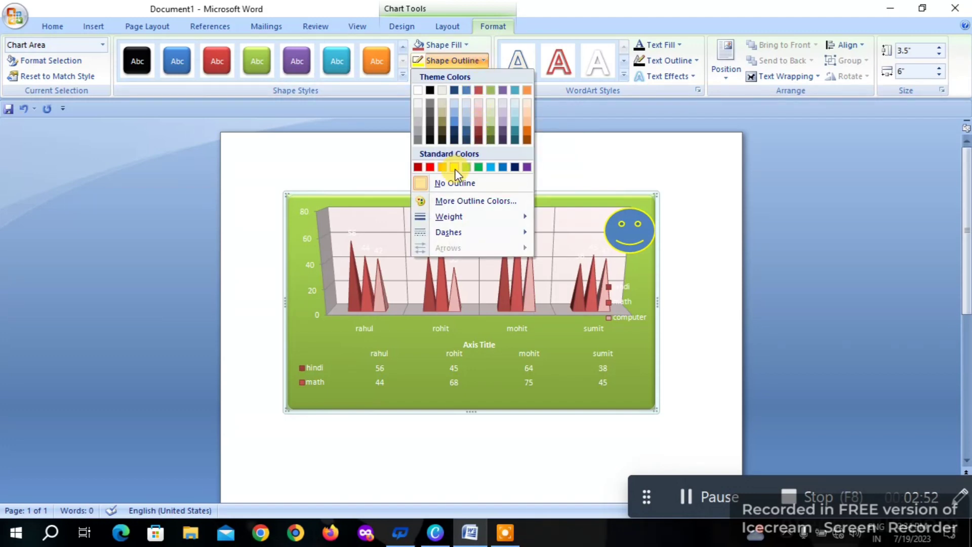
left_click(478, 169)
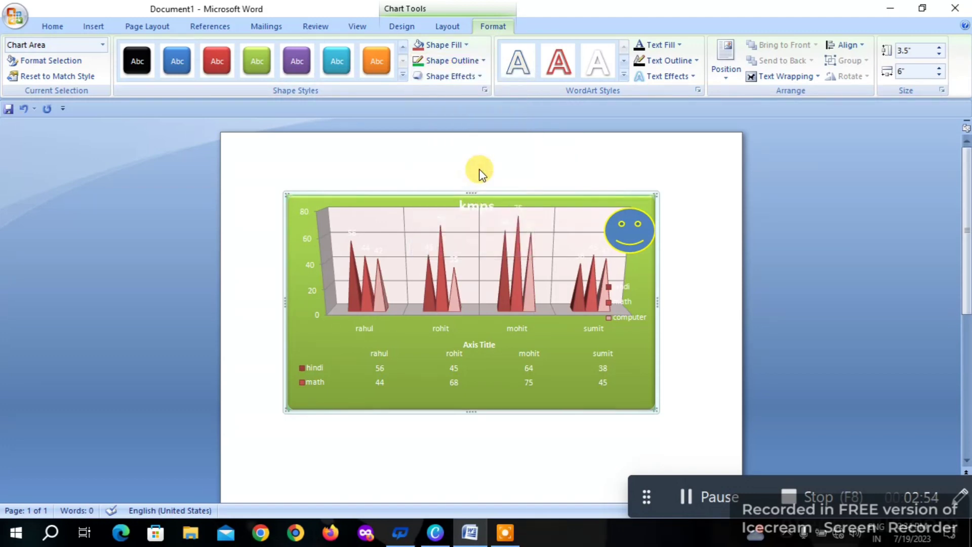
left_click(481, 64)
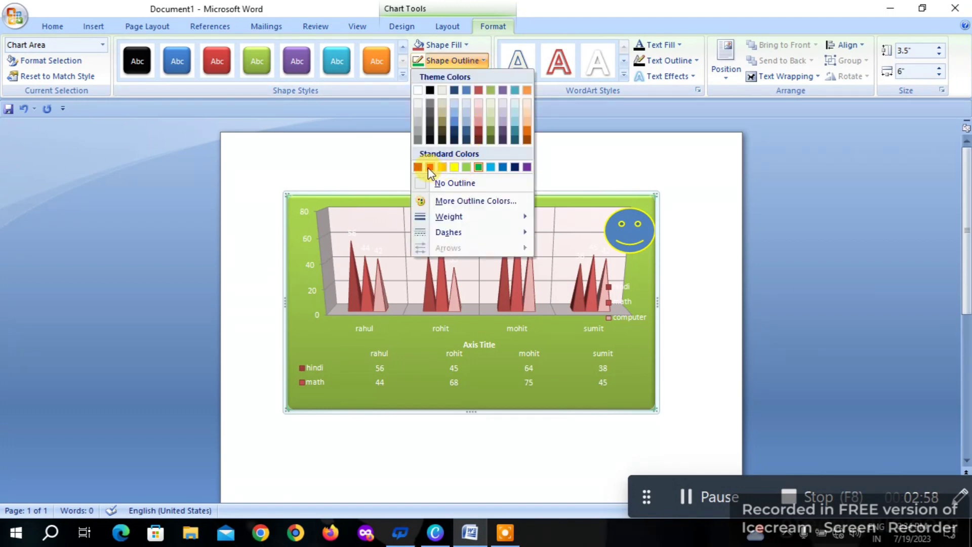
left_click(454, 133)
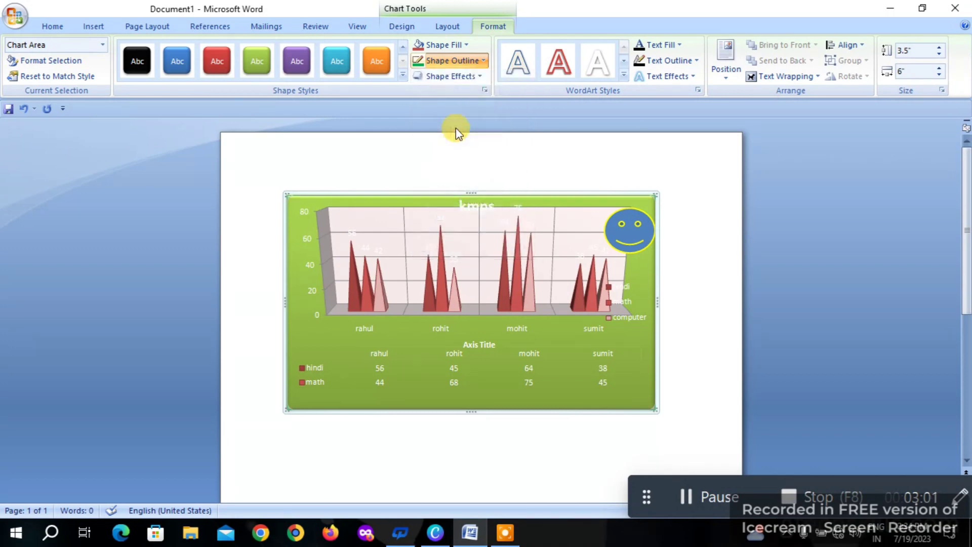
left_click(471, 61)
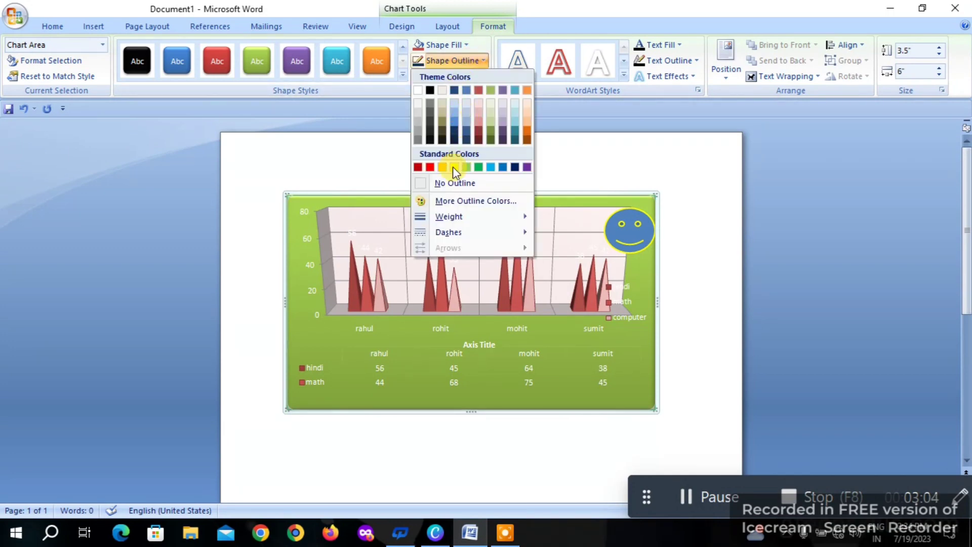
mouse_move(448, 217)
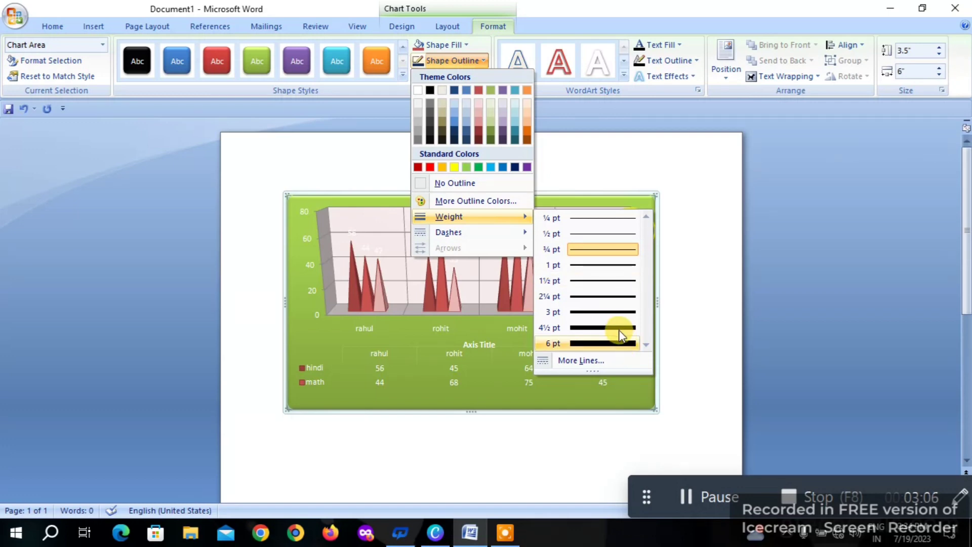
left_click(618, 328)
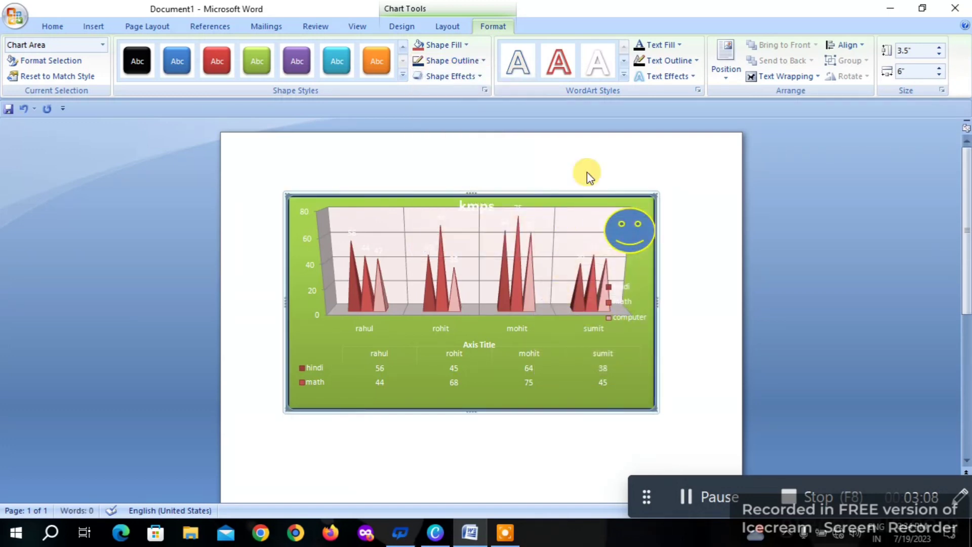
left_click(653, 157)
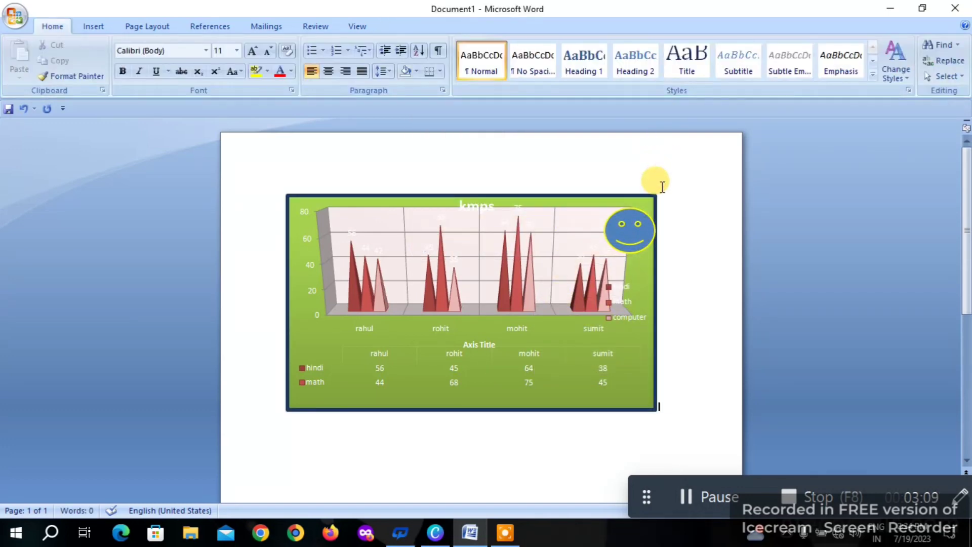
- Add an outer shadow to the chart
left_click(614, 194)
left_click(492, 31)
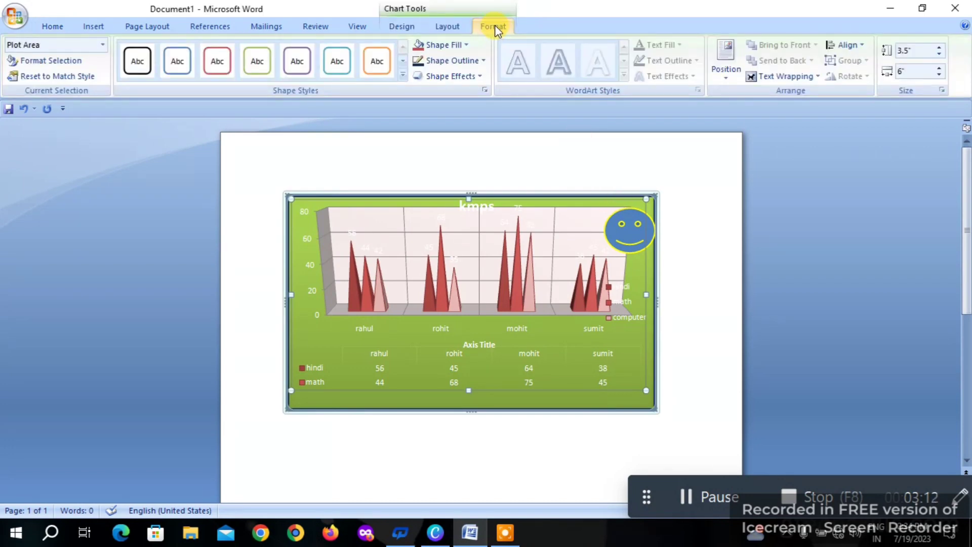
left_click(476, 77)
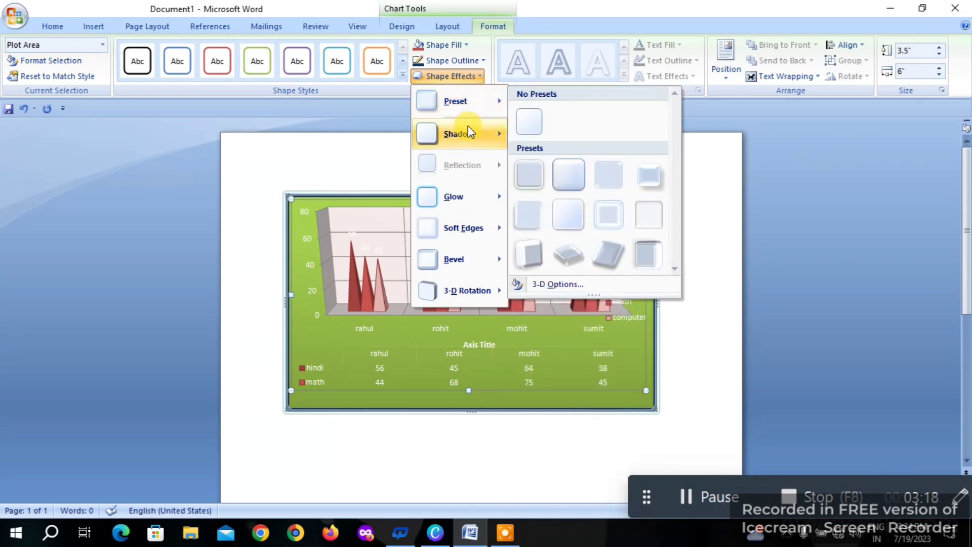
mouse_move(458, 134)
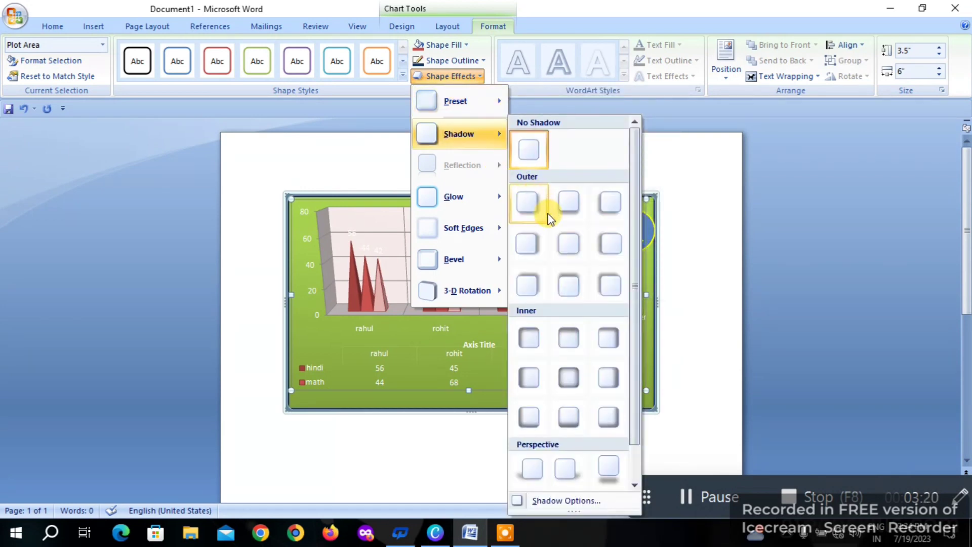
left_click(528, 205)
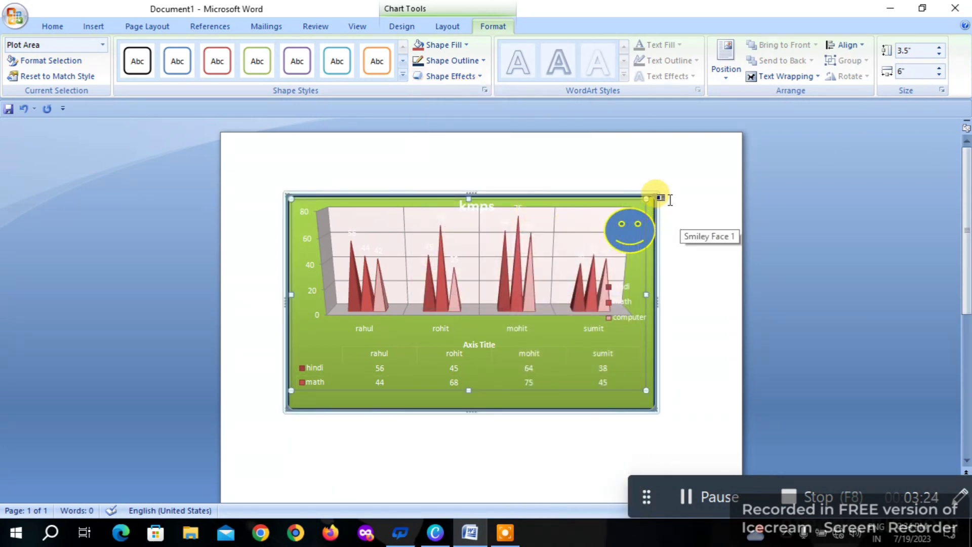
left_click(665, 175)
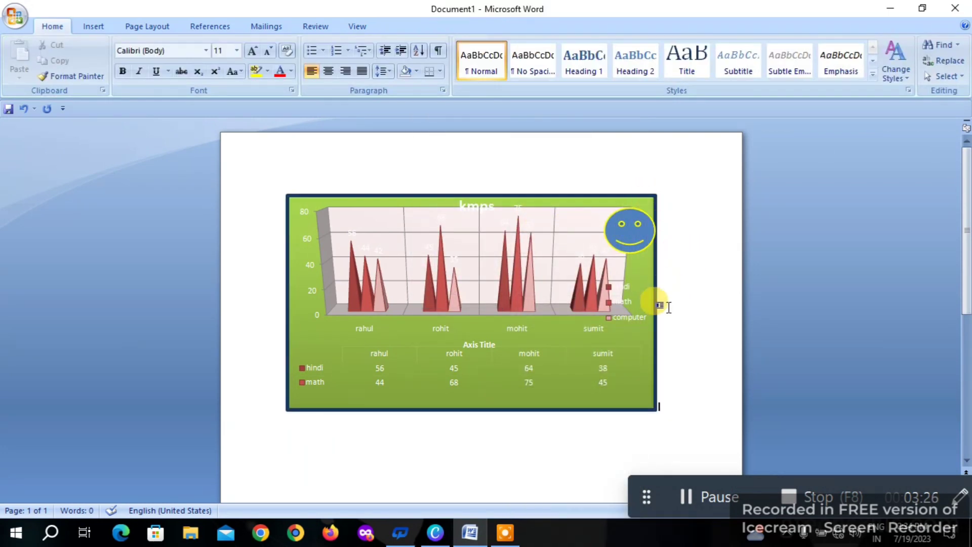
- Add a soft purple glow around the chart's border
left_click(600, 196)
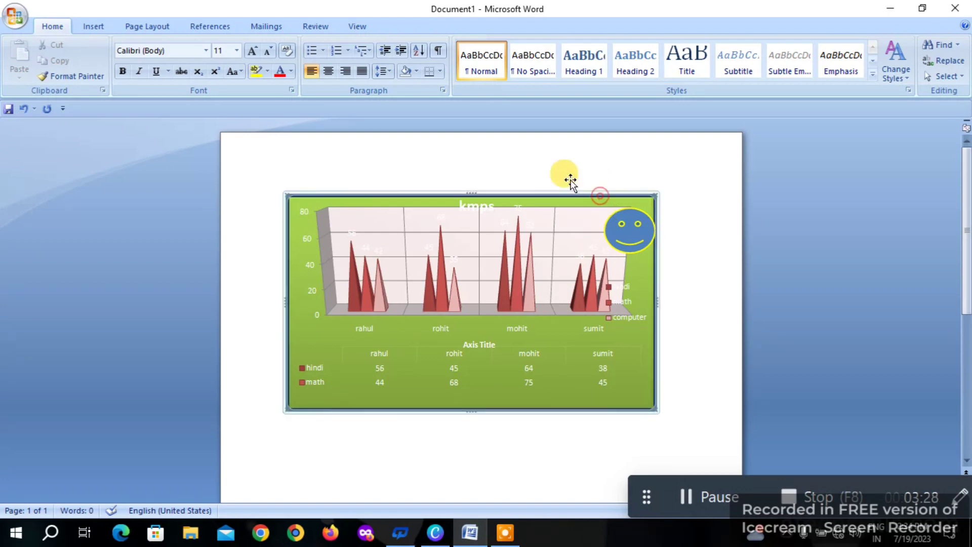
left_click(491, 26)
left_click(471, 75)
mouse_move(463, 228)
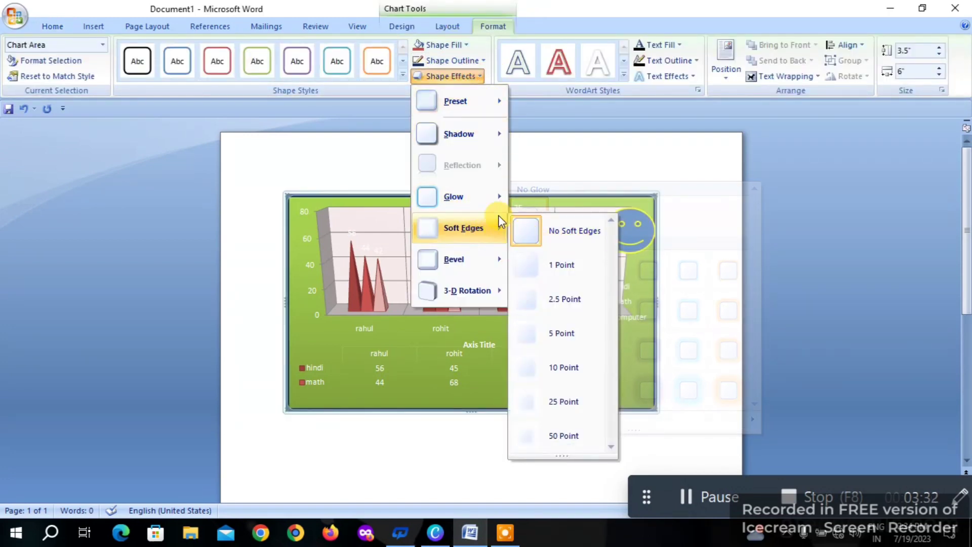
mouse_move(454, 197)
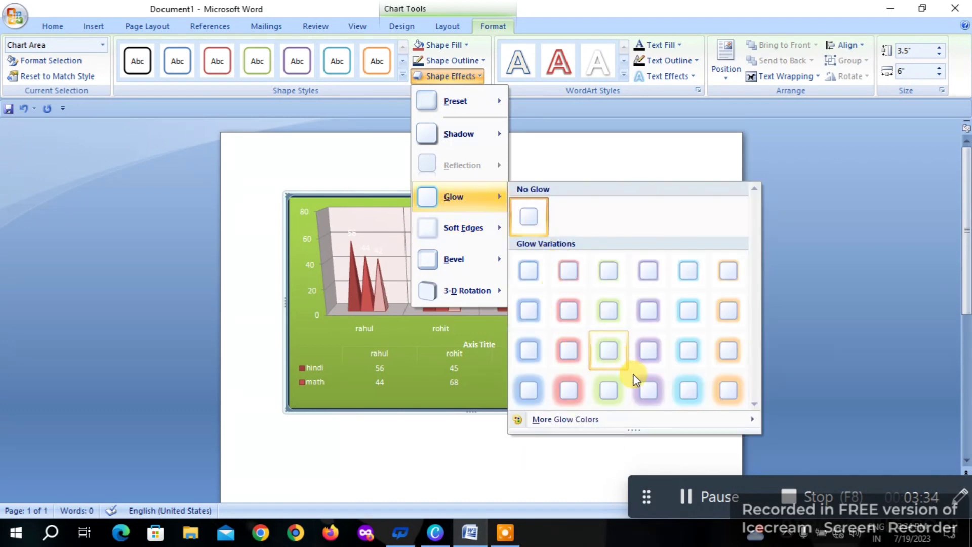
left_click(647, 391)
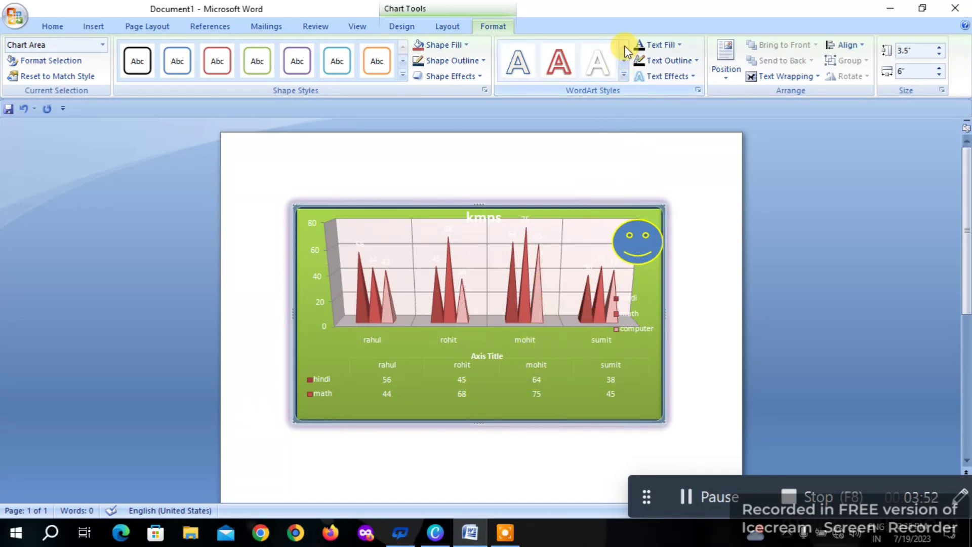
- Apply a light-blue WordArt style, recolour the kmps title reddish-purple, and add a text glow
left_click(622, 76)
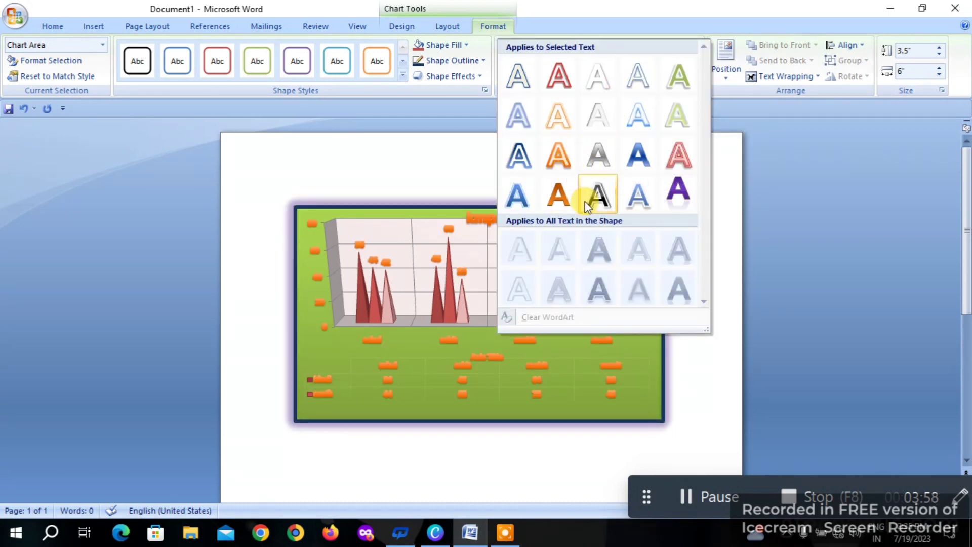
left_click(636, 77)
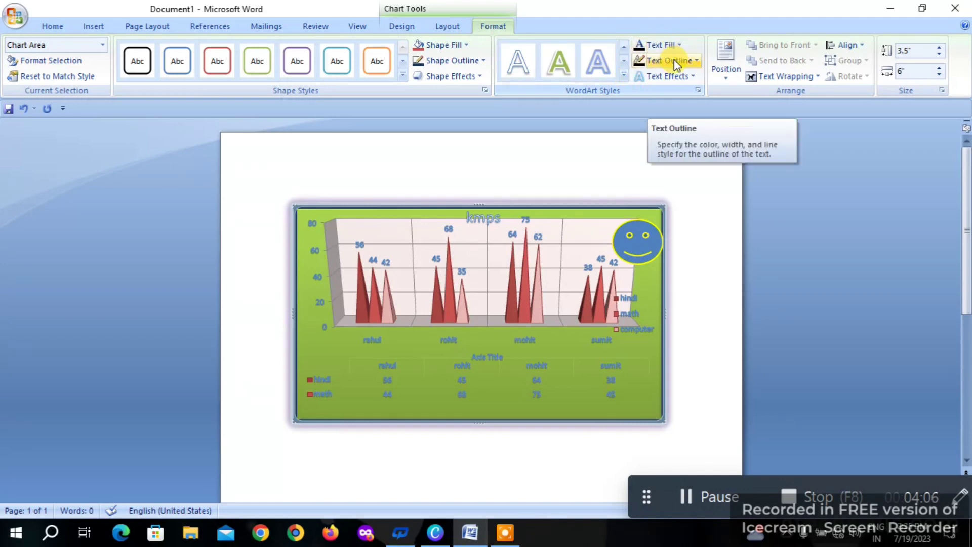
left_click(668, 44)
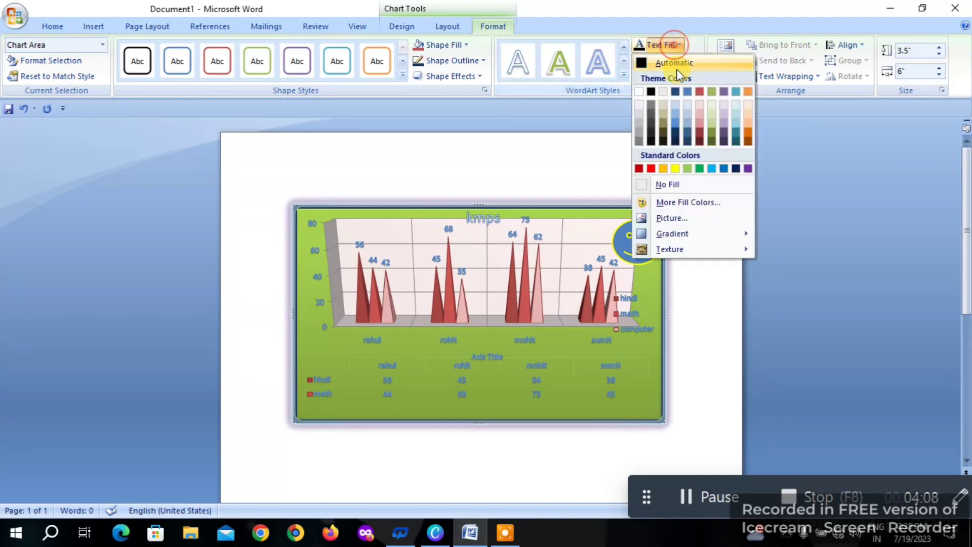
left_click(651, 168)
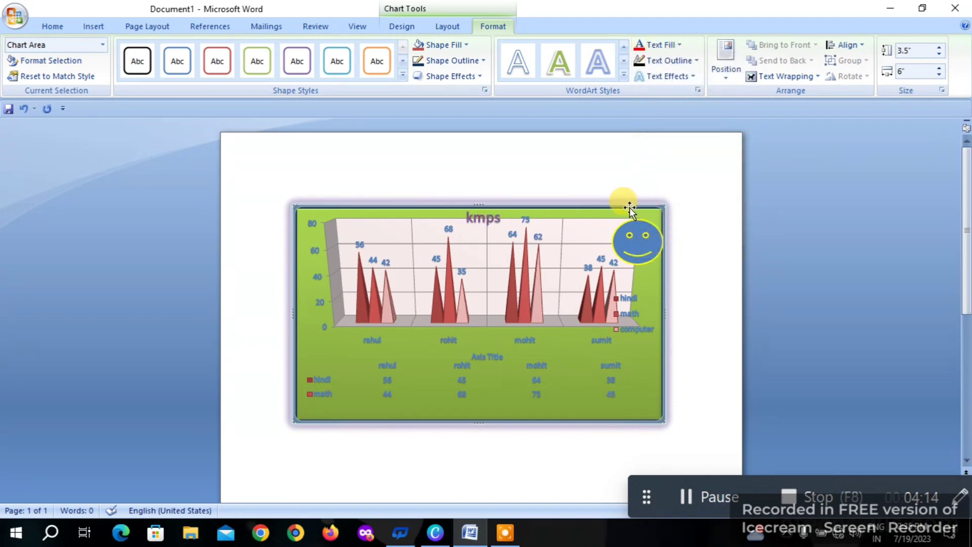
left_click(673, 77)
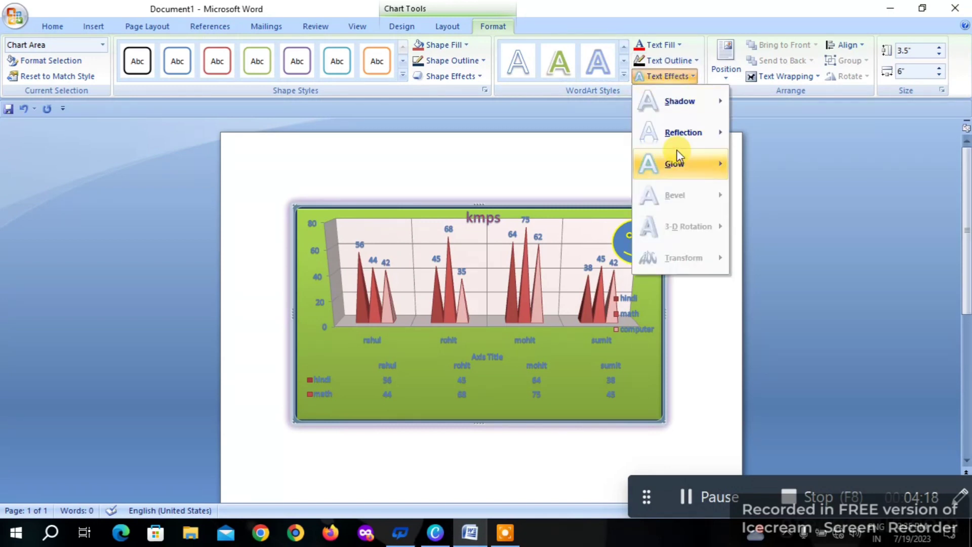
mouse_move(674, 163)
left_click(773, 286)
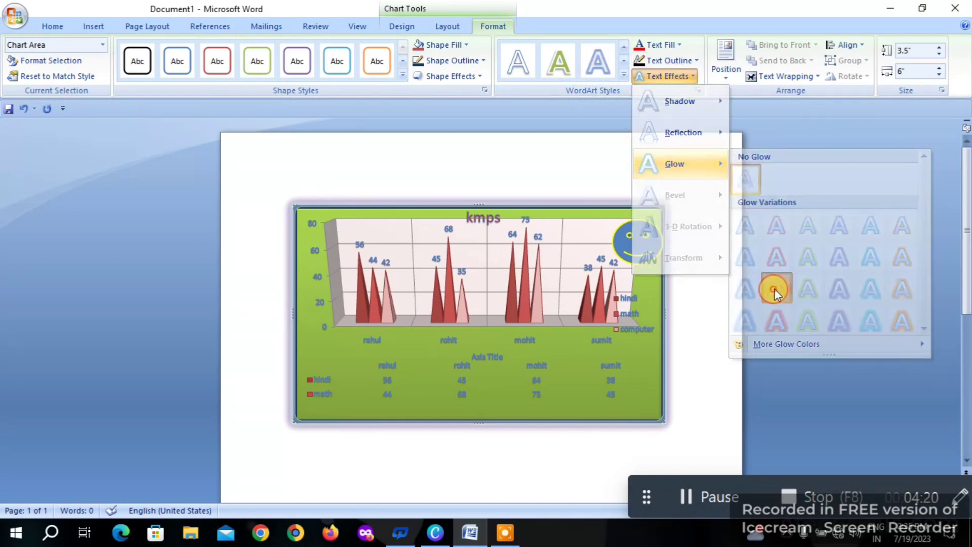